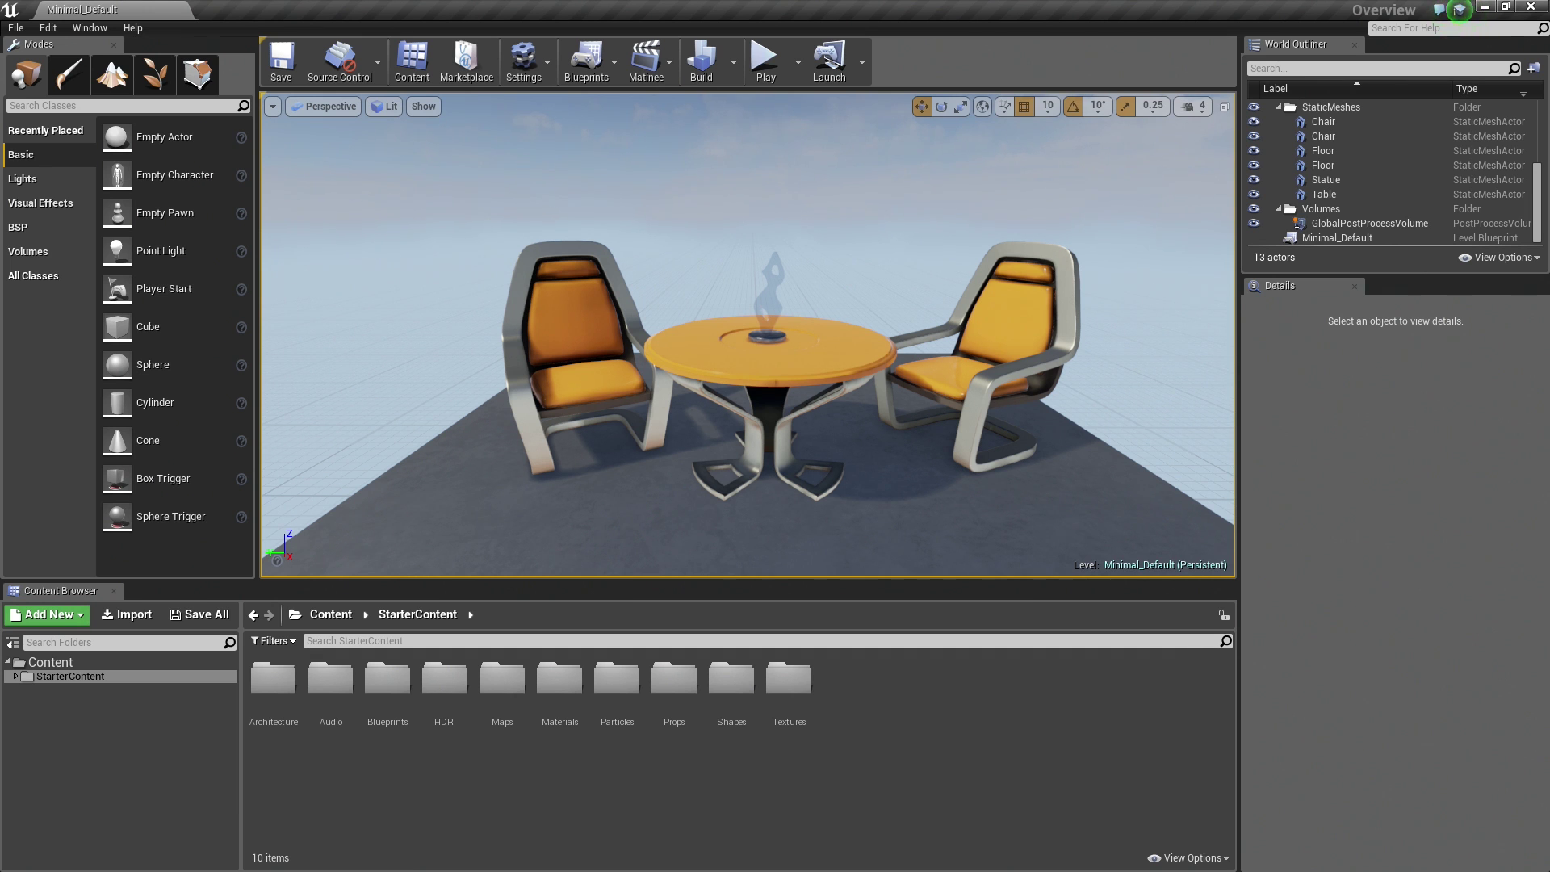
Move the perspective camera forward and backward through the level, turning it to either side of the table and chairs
{"action": "mouse_move", "coordinate": [748, 452]}
{"action": "left_mouse_down"}
{"action": "mouse_move", "coordinate": [746, 171]}
{"action": "mouse_move", "coordinate": [758, 452]}
{"action": "mouse_move", "coordinate": [752, 432]}
{"action": "left_mouse_up"}
{"action": "key", "text": "w"}
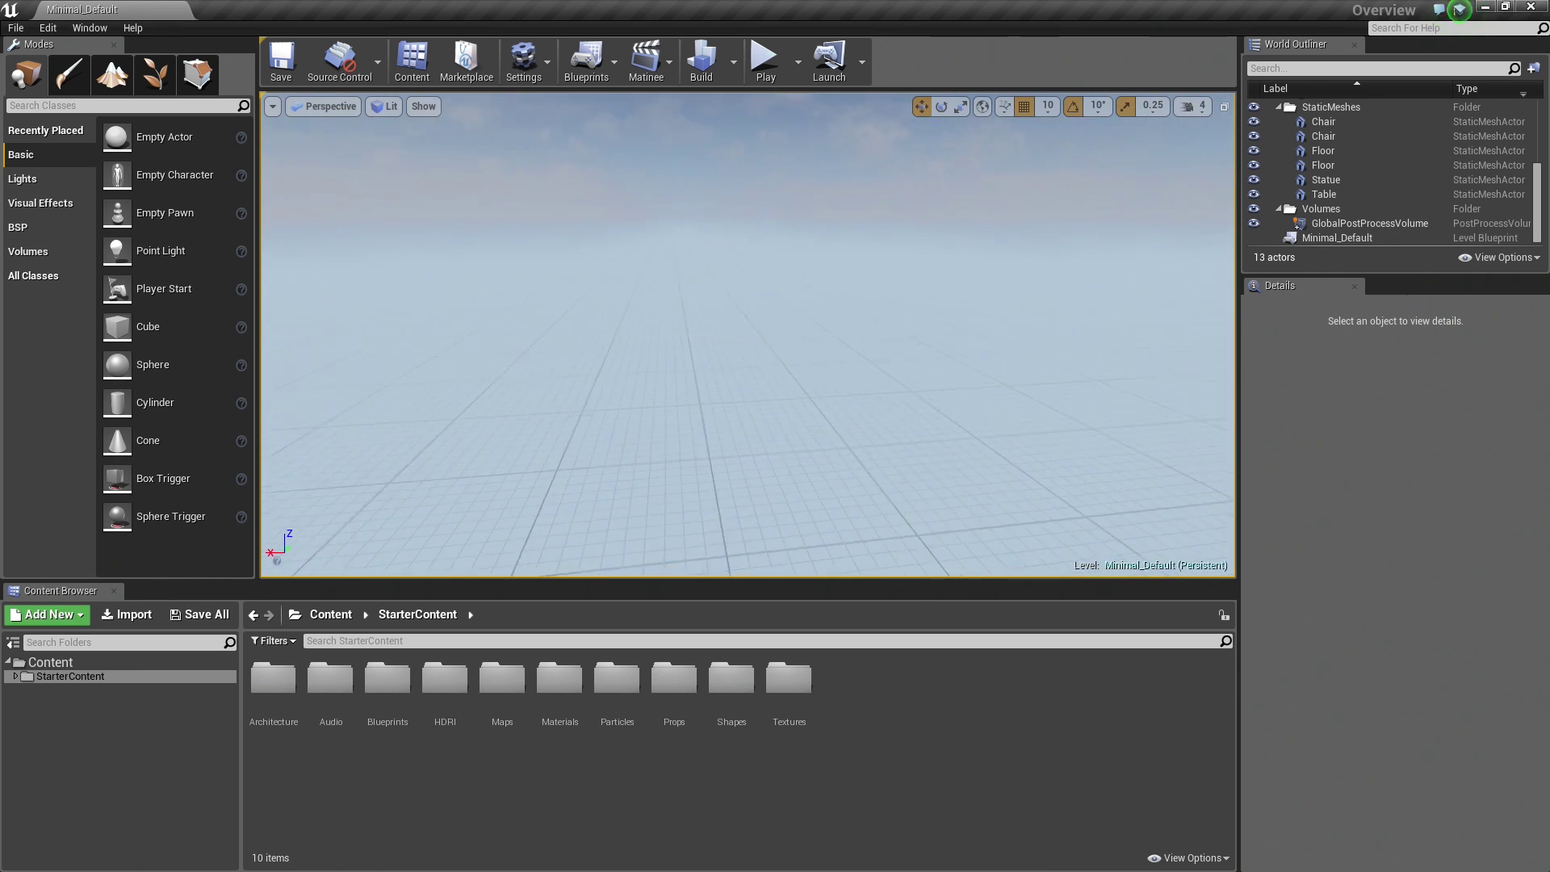
{"action": "left_click_drag", "start_coordinate": [747, 335], "coordinate": [797, 250]}
{"action": "key", "text": "s"}
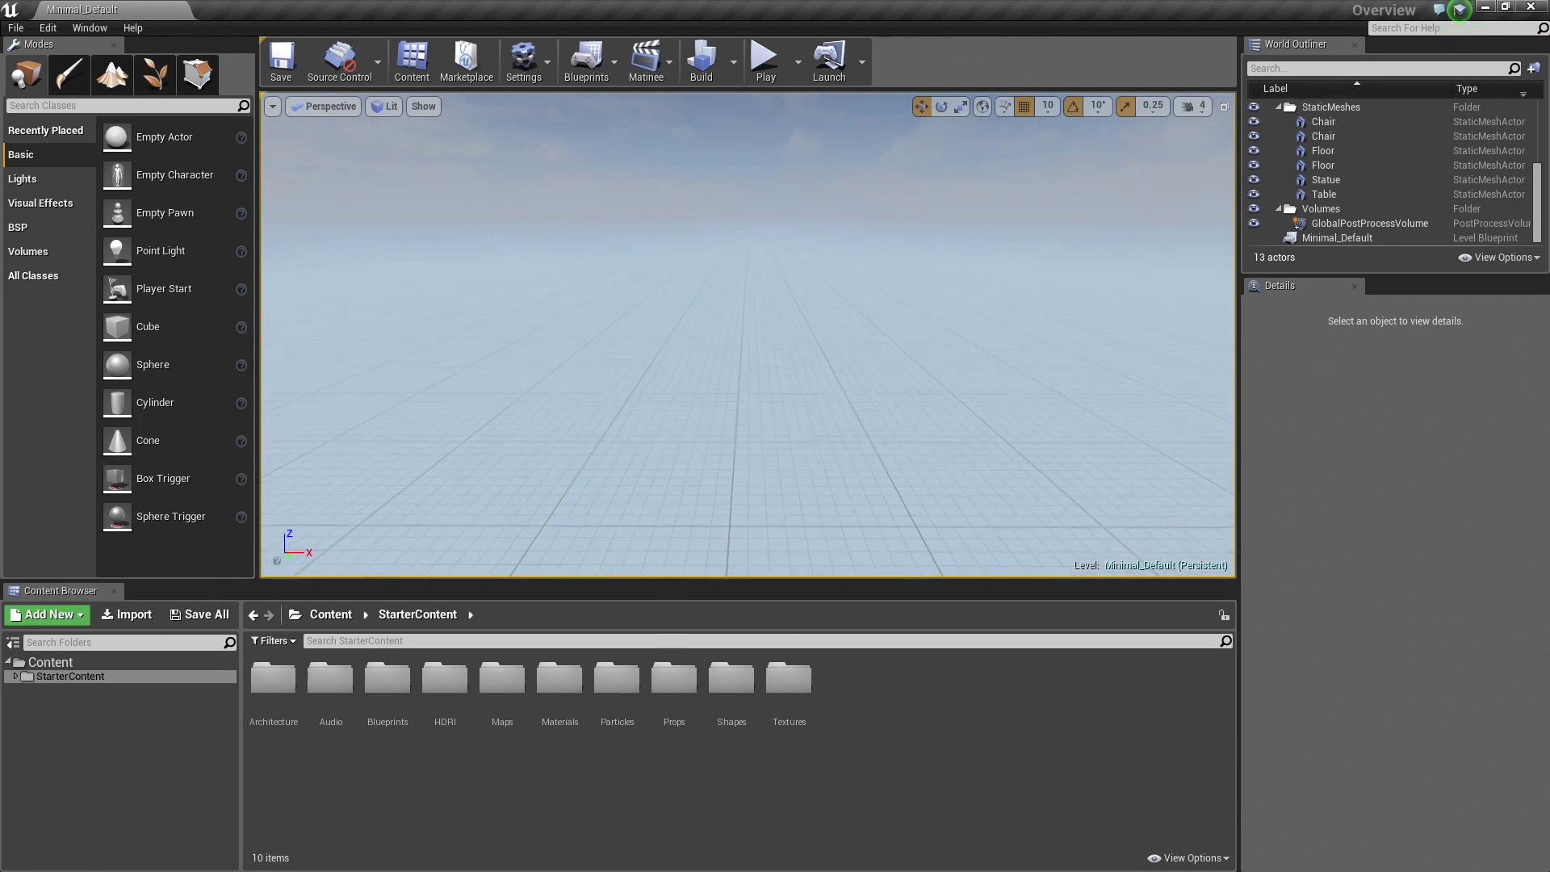
{"action": "left_click_drag", "start_coordinate": [747, 335], "coordinate": [488, 359]}
{"action": "left_click_drag", "start_coordinate": [882, 314], "coordinate": [859, 285]}
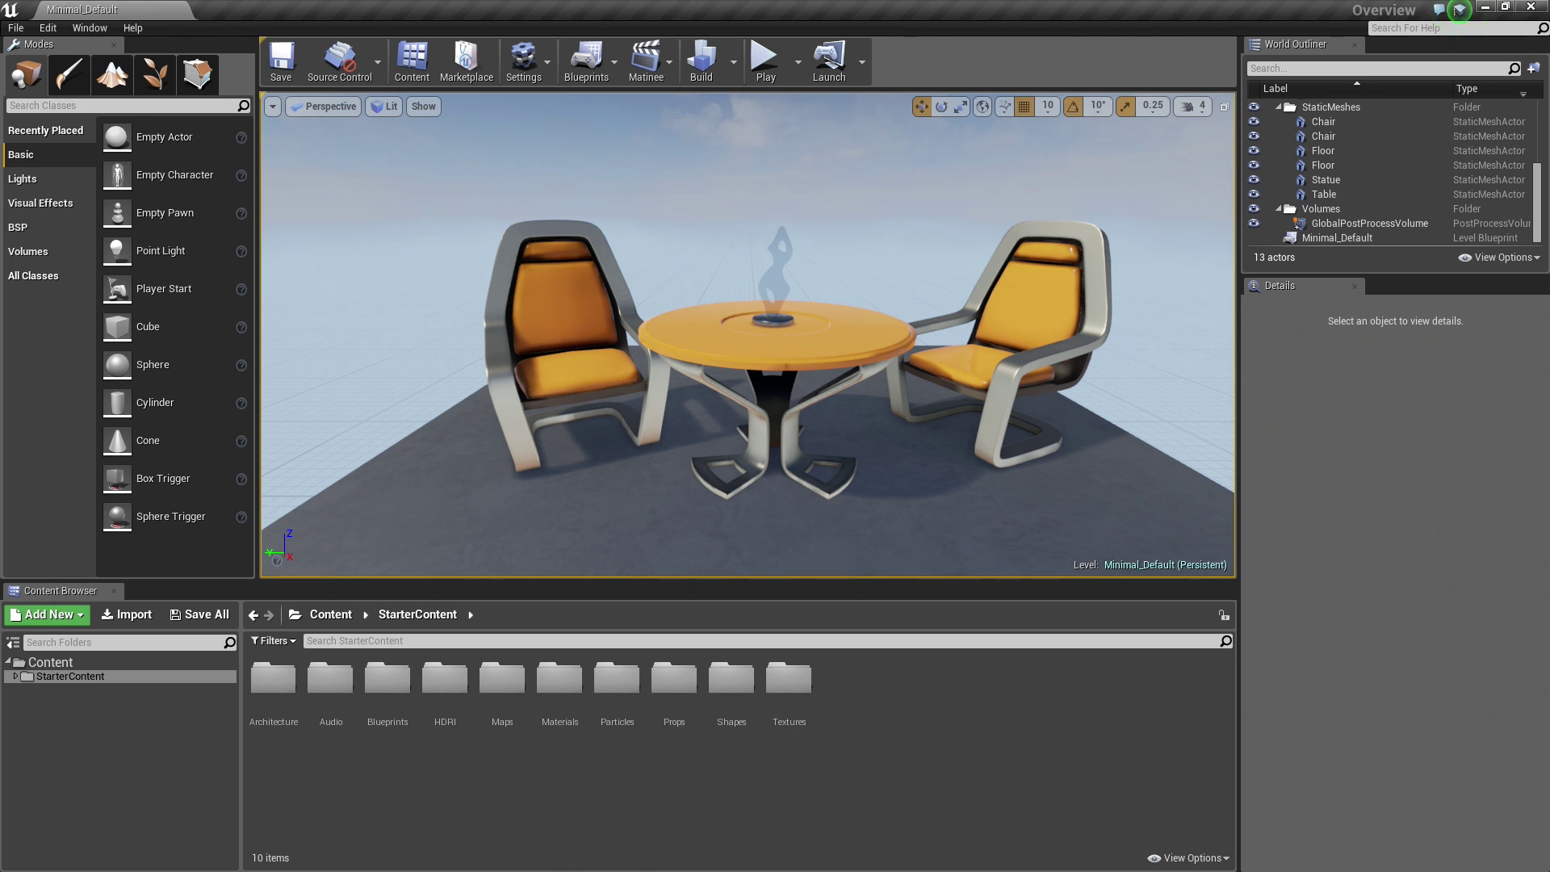
Rotate the camera in place to look around the furniture, and pan the view vertically and sideways
{"action": "mouse_move", "coordinate": [748, 334]}
{"action": "right_mouse_down"}
{"action": "mouse_move", "coordinate": [778, 291]}
{"action": "mouse_move", "coordinate": [843, 256]}
{"action": "mouse_move", "coordinate": [870, 342]}
{"action": "mouse_move", "coordinate": [709, 382]}
{"action": "mouse_move", "coordinate": [567, 293]}
{"action": "mouse_move", "coordinate": [640, 237]}
{"action": "mouse_move", "coordinate": [813, 270]}
{"action": "mouse_move", "coordinate": [959, 252]}
{"action": "mouse_move", "coordinate": [904, 185]}
{"action": "mouse_move", "coordinate": [757, 323]}
{"action": "mouse_move", "coordinate": [757, 379]}
{"action": "mouse_move", "coordinate": [759, 327]}
{"action": "right_mouse_up"}
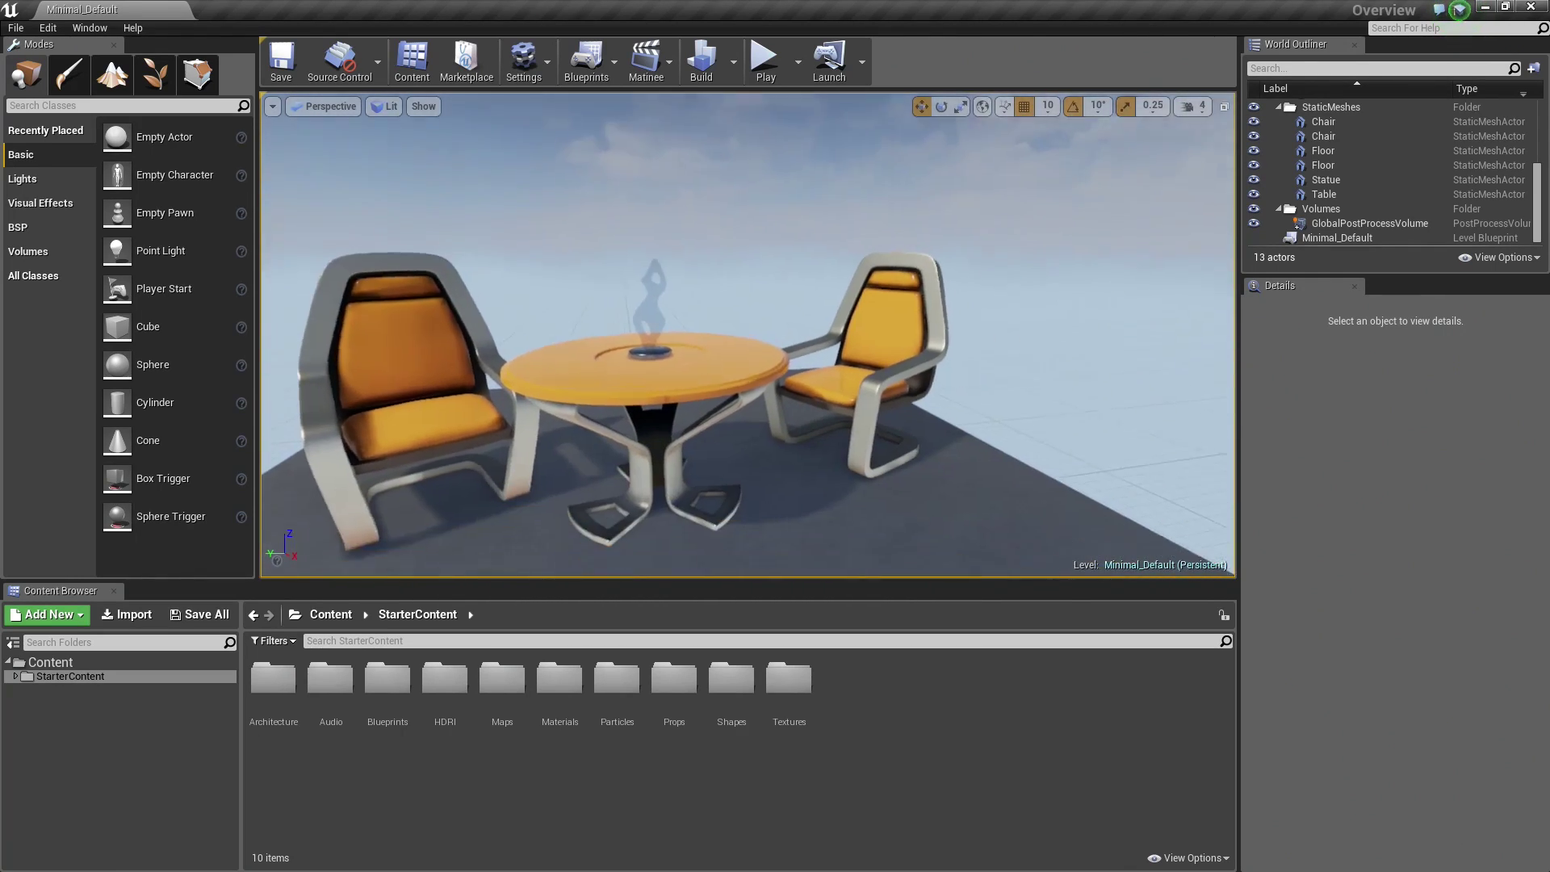
{"action": "right_click_drag", "start_coordinate": [759, 327], "coordinate": [663, 278]}
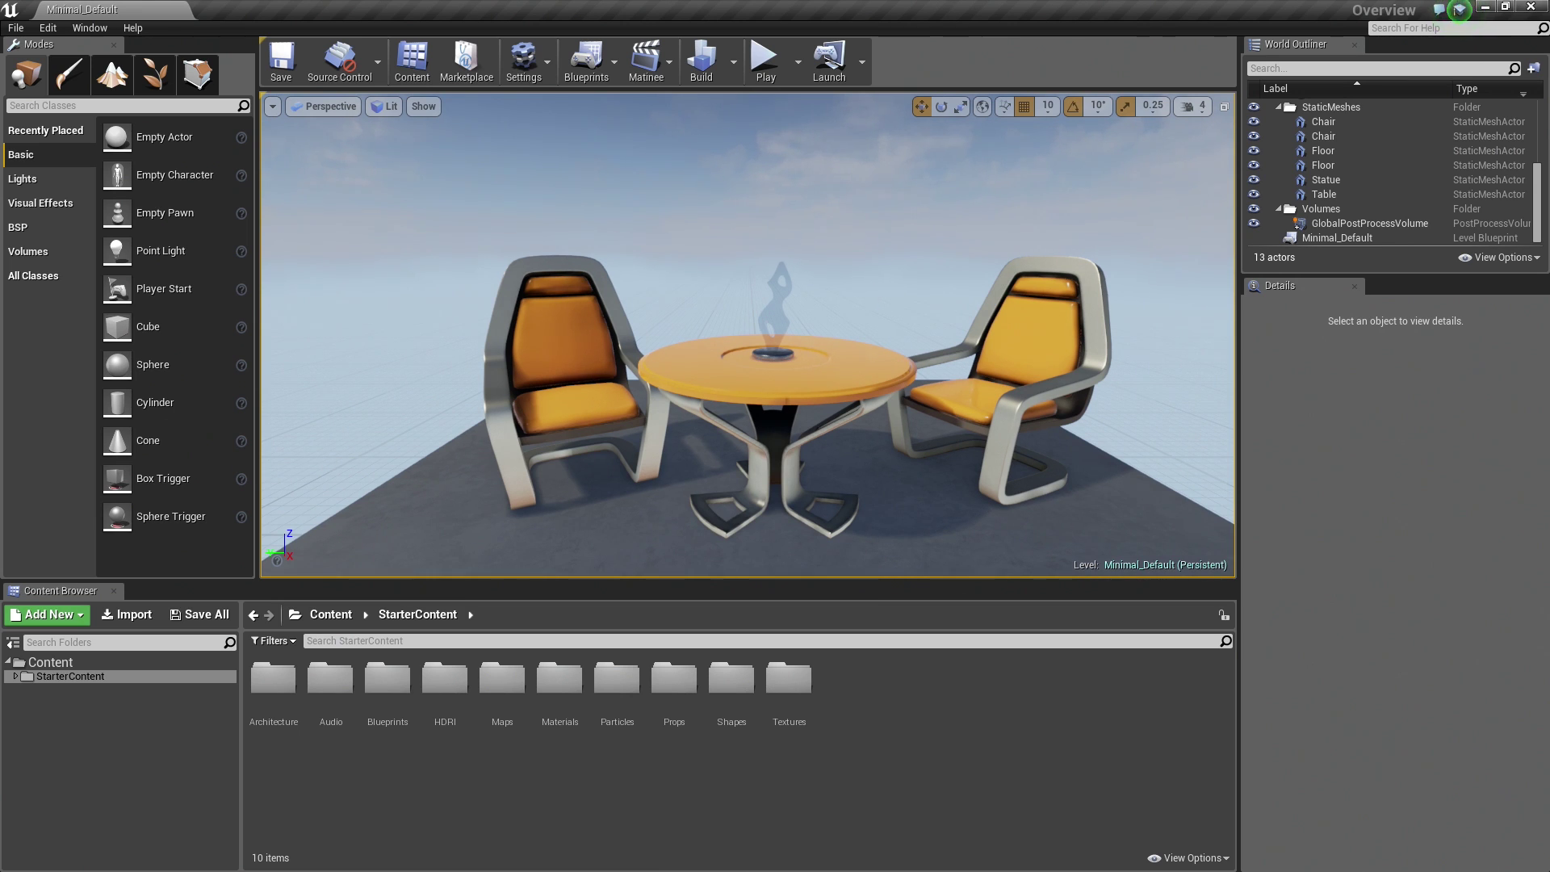
{"action": "right_click_drag", "start_coordinate": [664, 278], "coordinate": [659, 279]}
{"action": "middle_click_drag", "start_coordinate": [659, 279], "coordinate": [641, 113]}
{"action": "right_click_drag", "start_coordinate": [638, 278], "coordinate": [637, 271]}
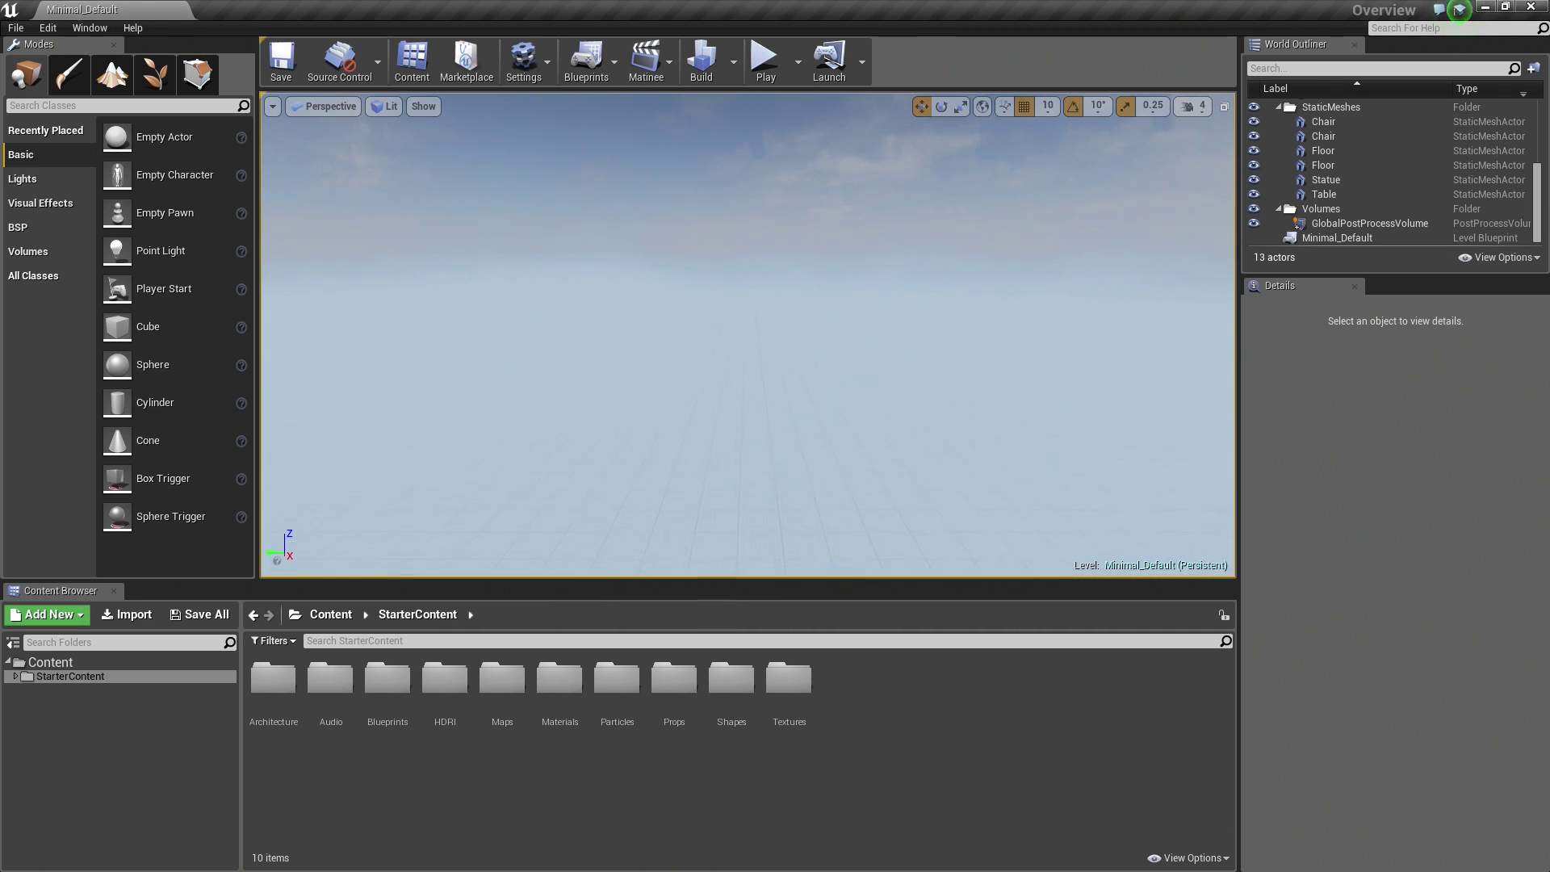
{"action": "right_click_drag", "start_coordinate": [637, 271], "coordinate": [593, 323]}
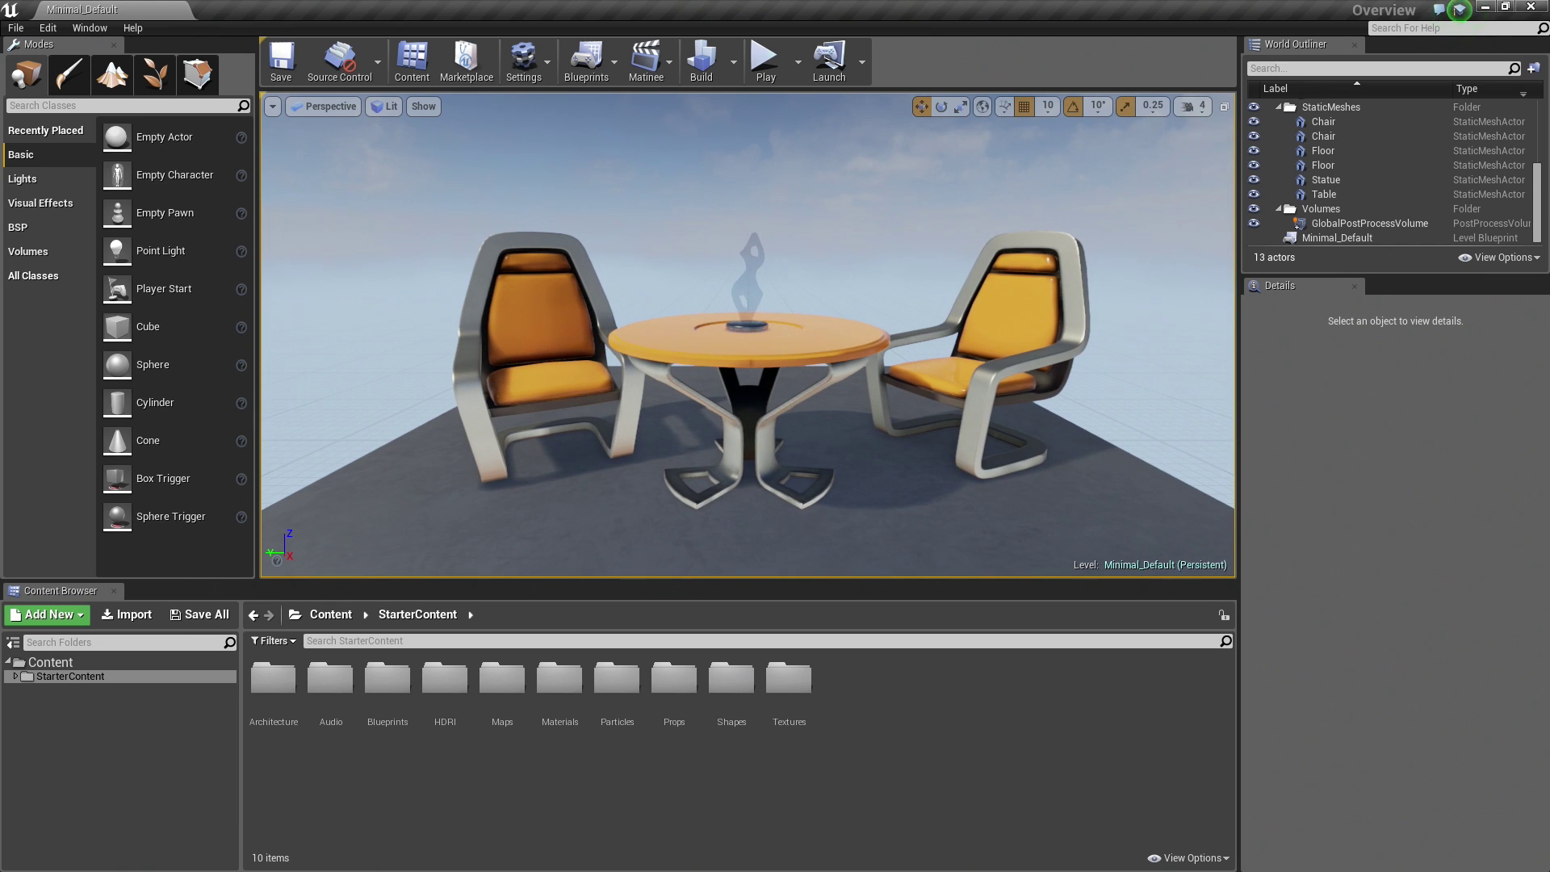
Zoom in on the table, zoom back out past the chairs, and pan the view to reframe the set
{"action": "scroll", "coordinate": [874, 296], "scroll_direction": "up", "scroll_amount": 4}
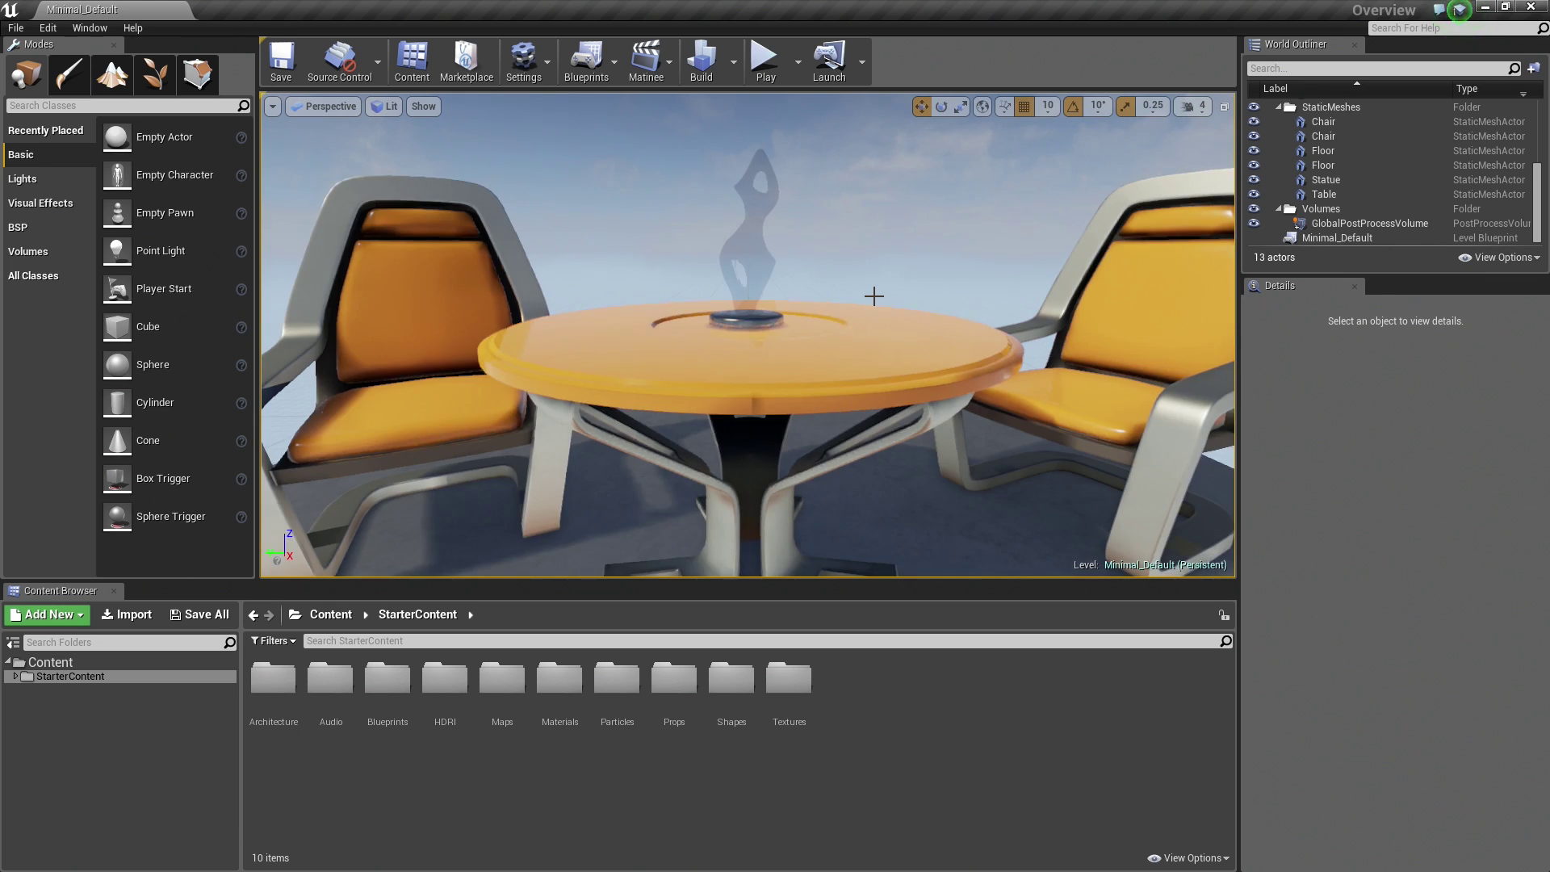
{"action": "scroll", "coordinate": [874, 296], "scroll_direction": "down", "scroll_amount": 8}
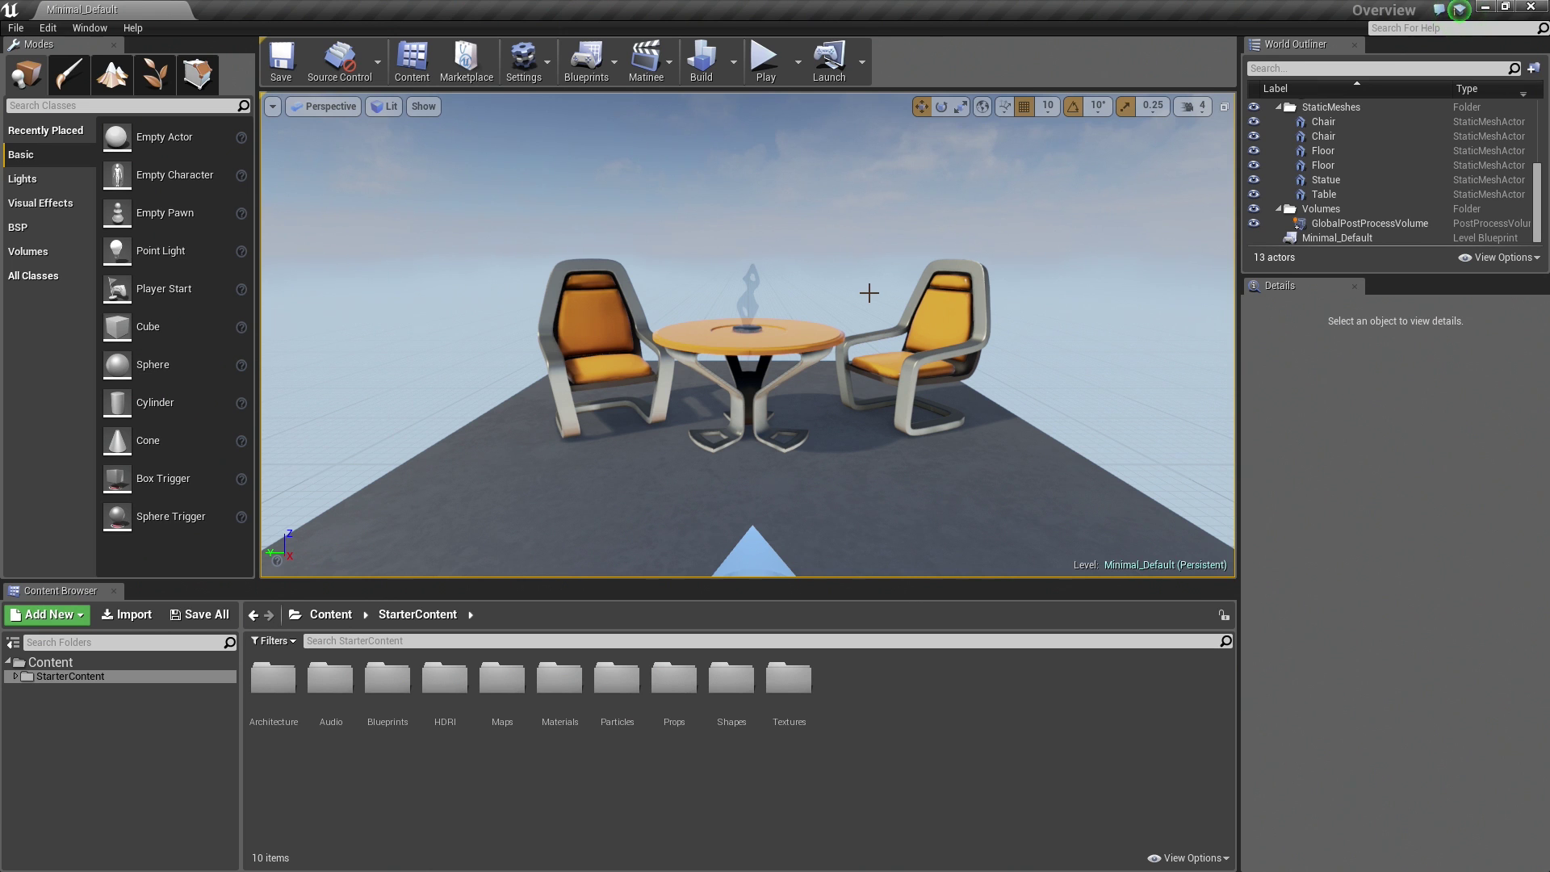
{"action": "middle_click_drag", "start_coordinate": [873, 296], "coordinate": [847, 169]}
{"action": "right_click_drag", "start_coordinate": [602, 246], "coordinate": [601, 236]}
{"action": "middle_click_drag", "start_coordinate": [601, 235], "coordinate": [560, 296]}
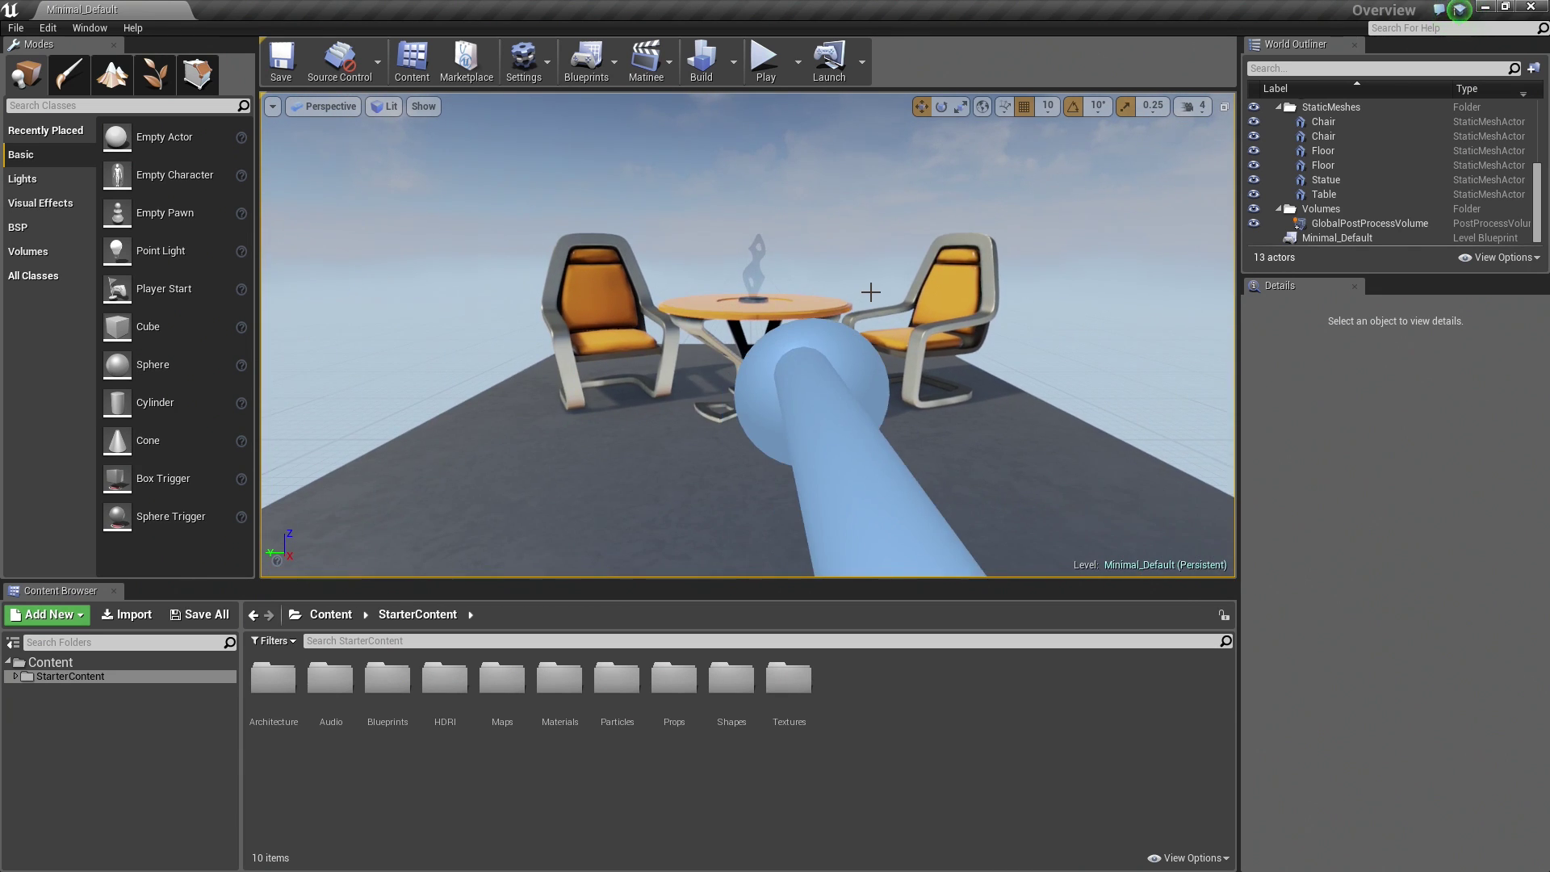
{"action": "scroll", "coordinate": [869, 291], "scroll_direction": "up", "scroll_amount": 1}
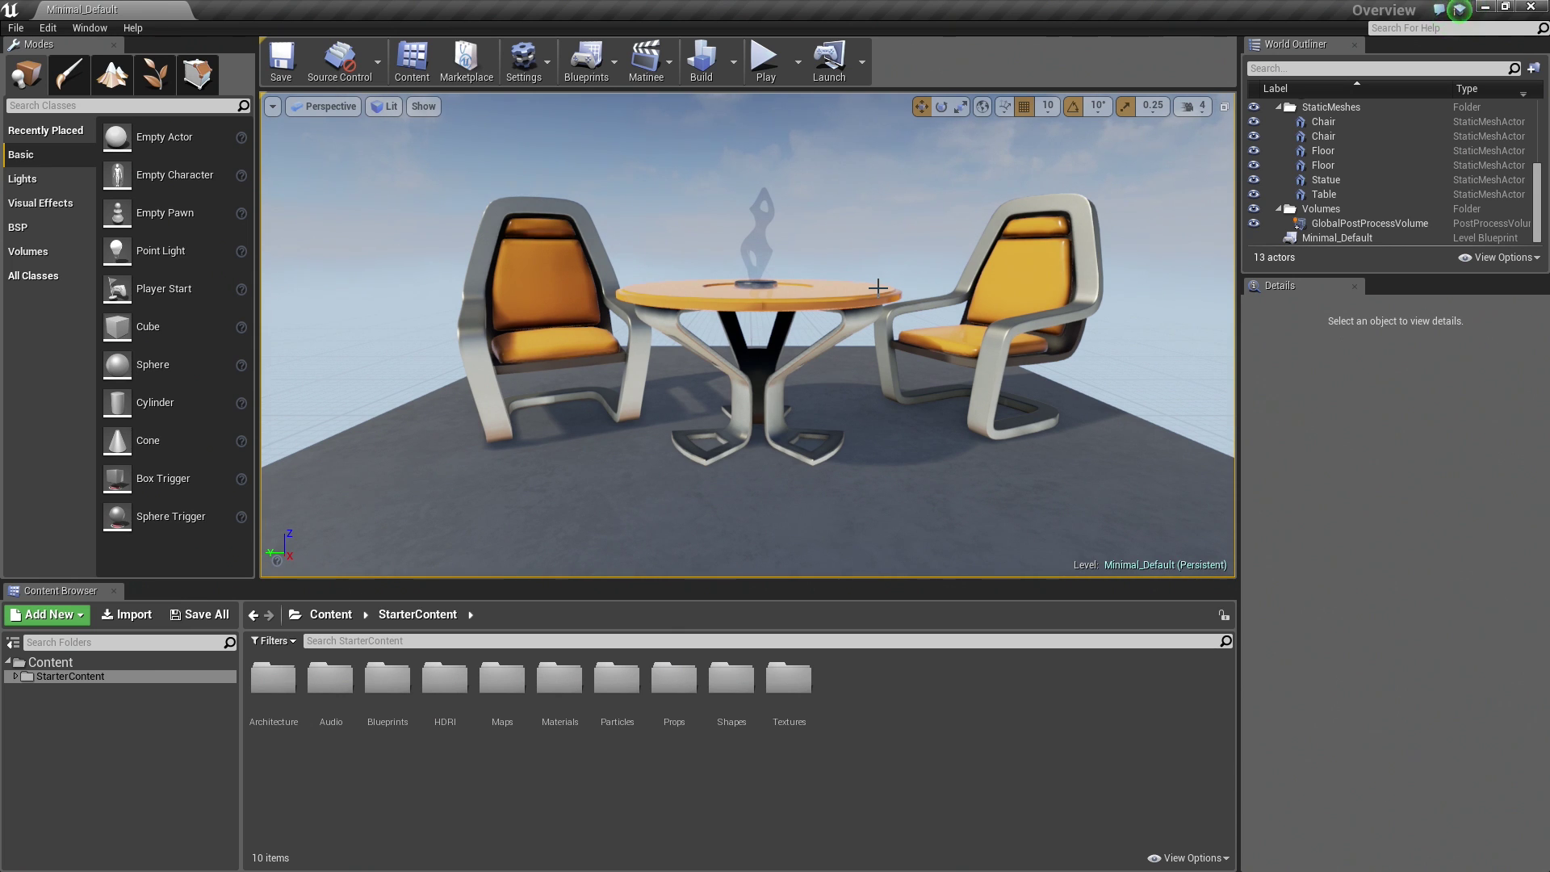
{"action": "right_click_drag", "start_coordinate": [878, 287], "coordinate": [888, 271]}
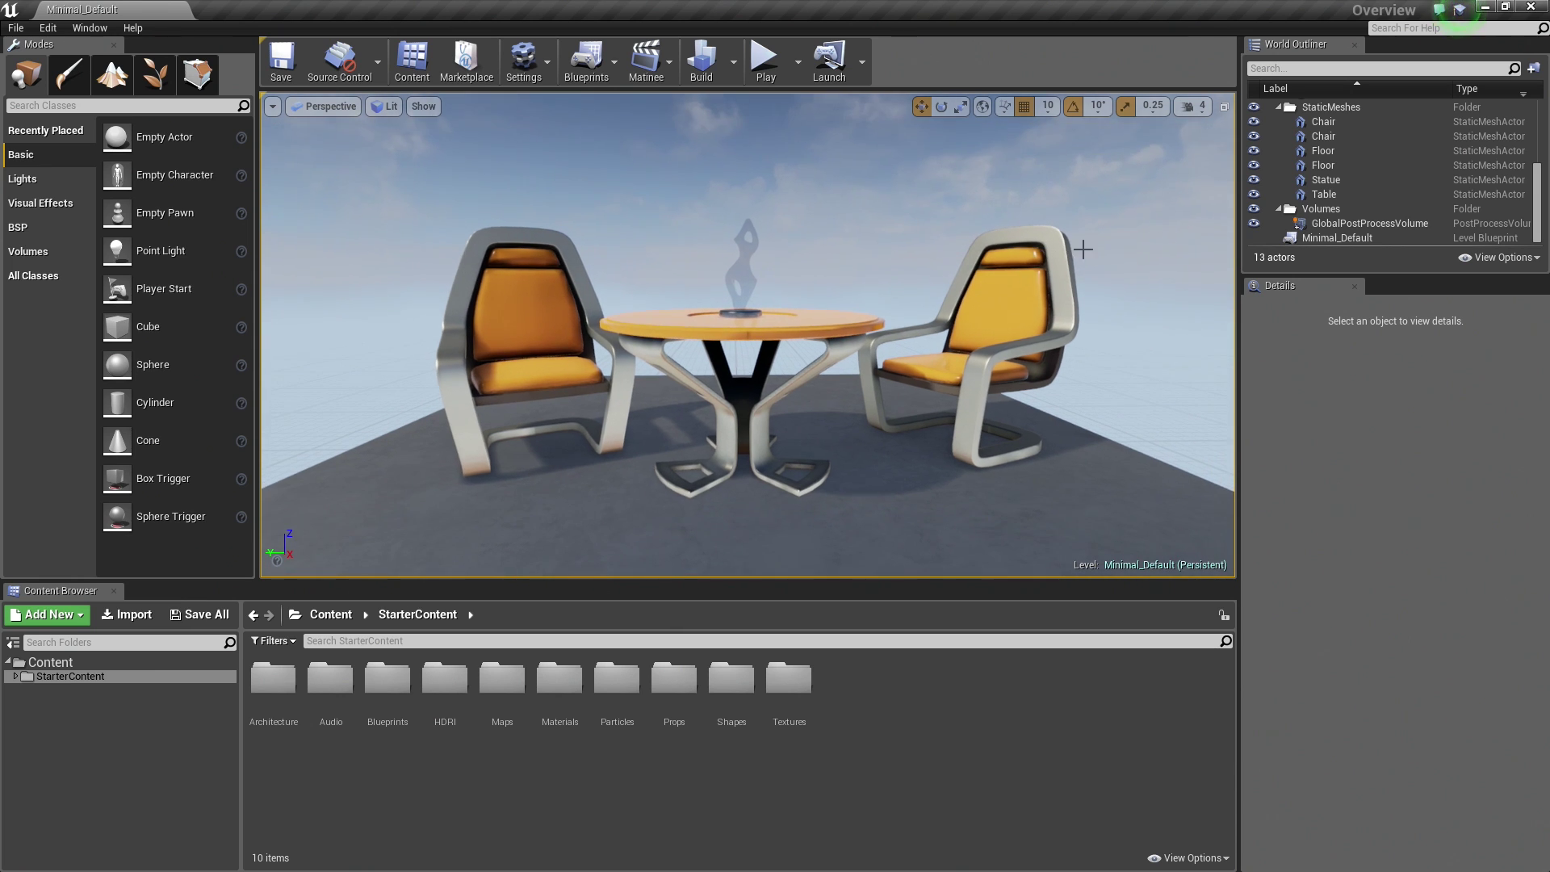
Reduce the viewport camera speed to 1 and try moving forward and backward near the table
{"action": "left_click", "coordinate": [1200, 106]}
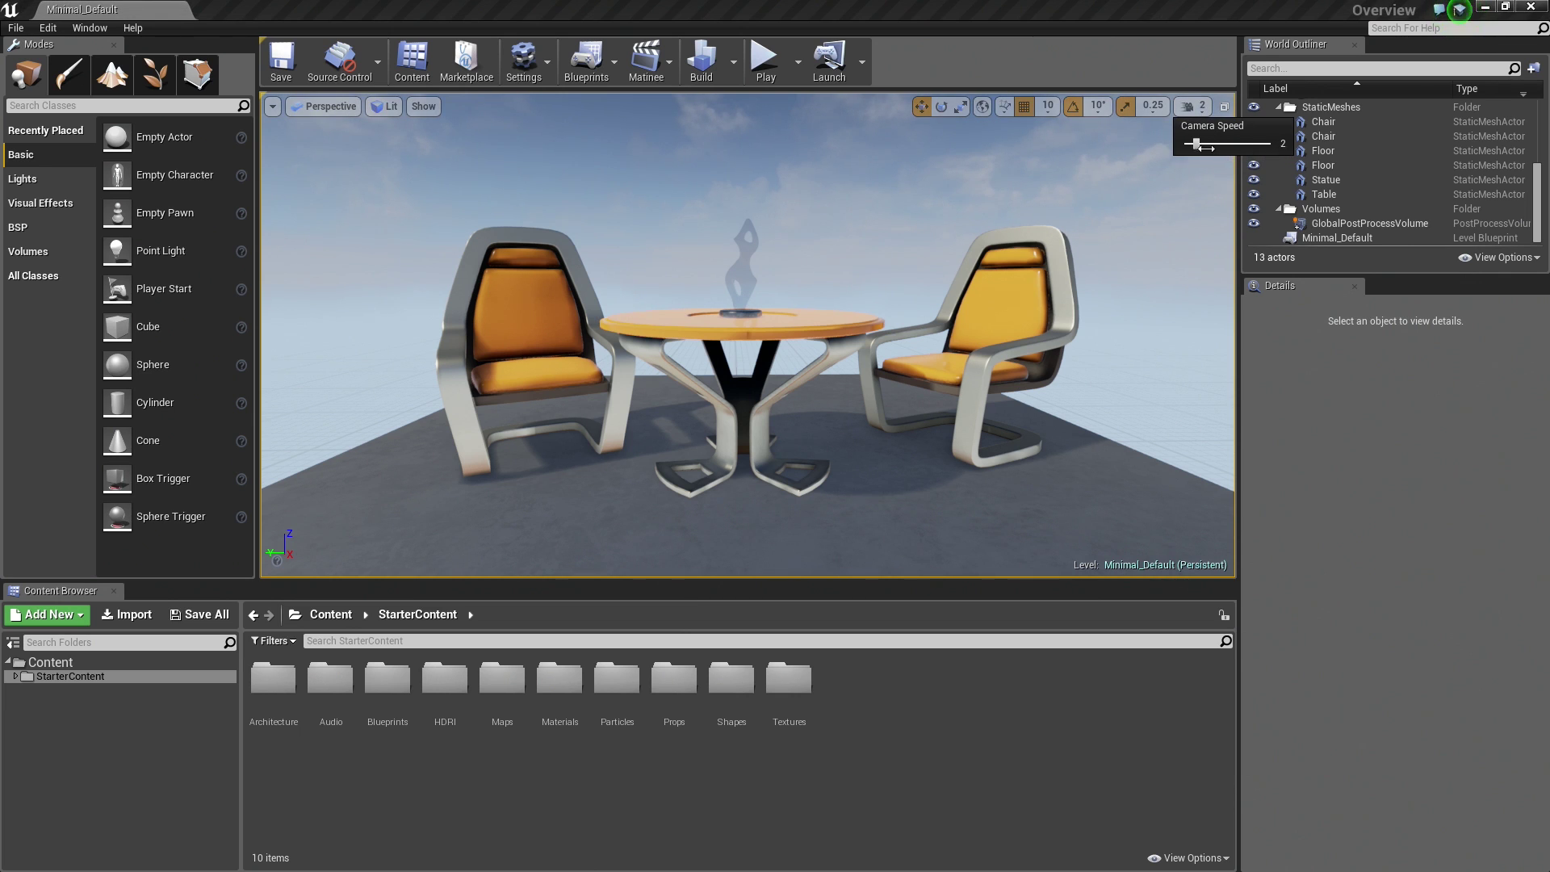
{"action": "right_click_drag", "start_coordinate": [1062, 224], "coordinate": [1061, 226]}
{"action": "key", "text": "w"}
{"action": "key", "text": "w"}
{"action": "key", "text": "s"}
{"action": "key", "text": "w"}
{"action": "left_click_drag", "start_coordinate": [1061, 173], "coordinate": [1061, 153]}
{"action": "left_click_drag", "start_coordinate": [767, 329], "coordinate": [770, 349]}
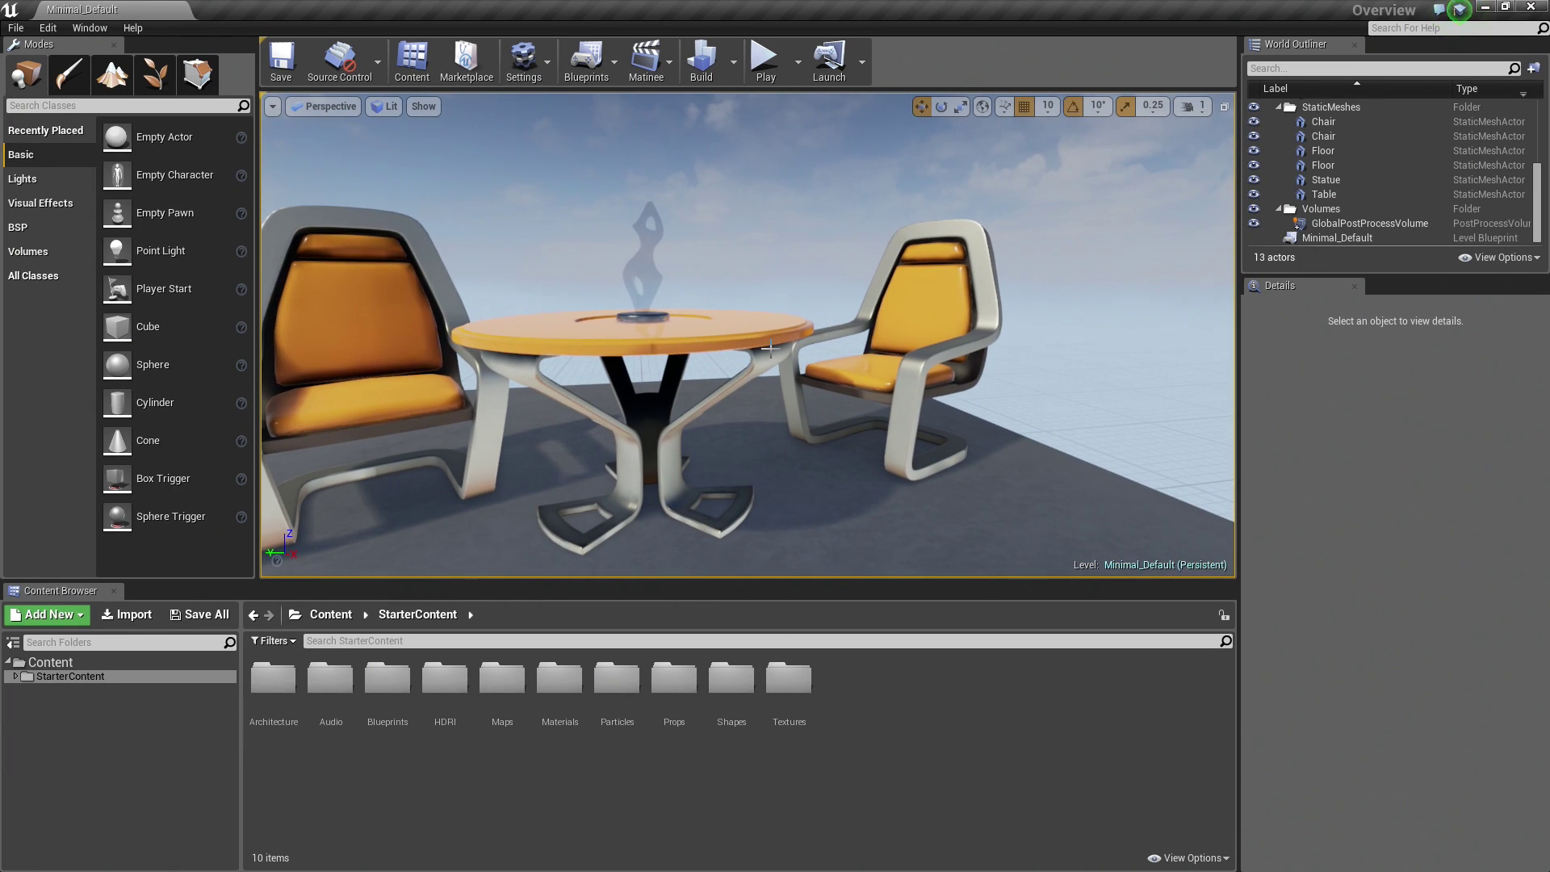
Raise the viewport camera speed to 8 and try moving through the level
{"action": "left_click", "coordinate": [1193, 106]}
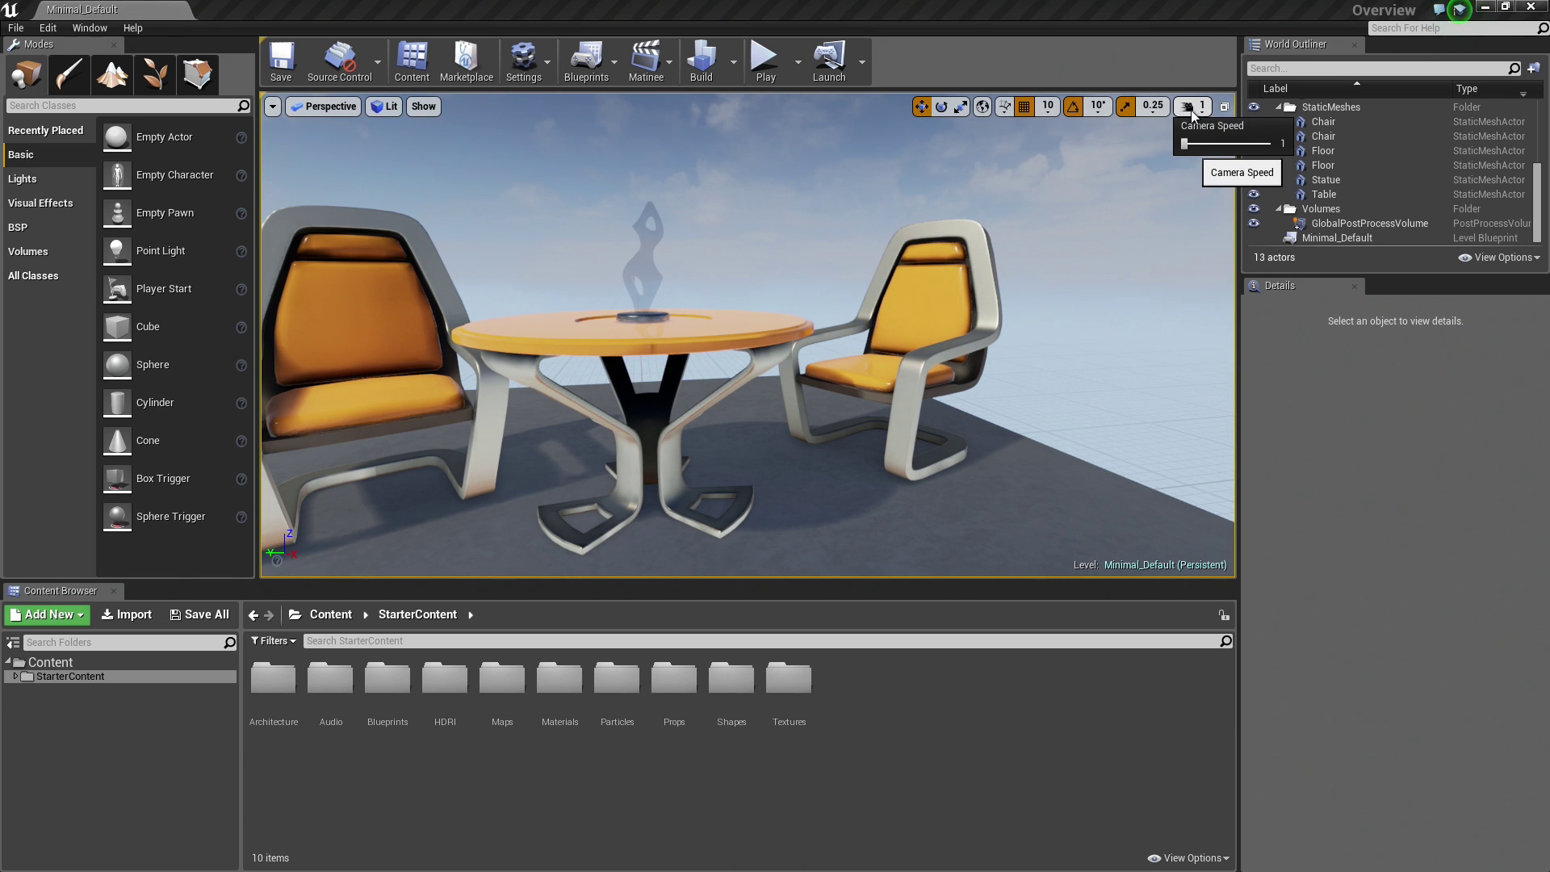
{"action": "left_click_drag", "start_coordinate": [1184, 146], "coordinate": [1213, 143]}
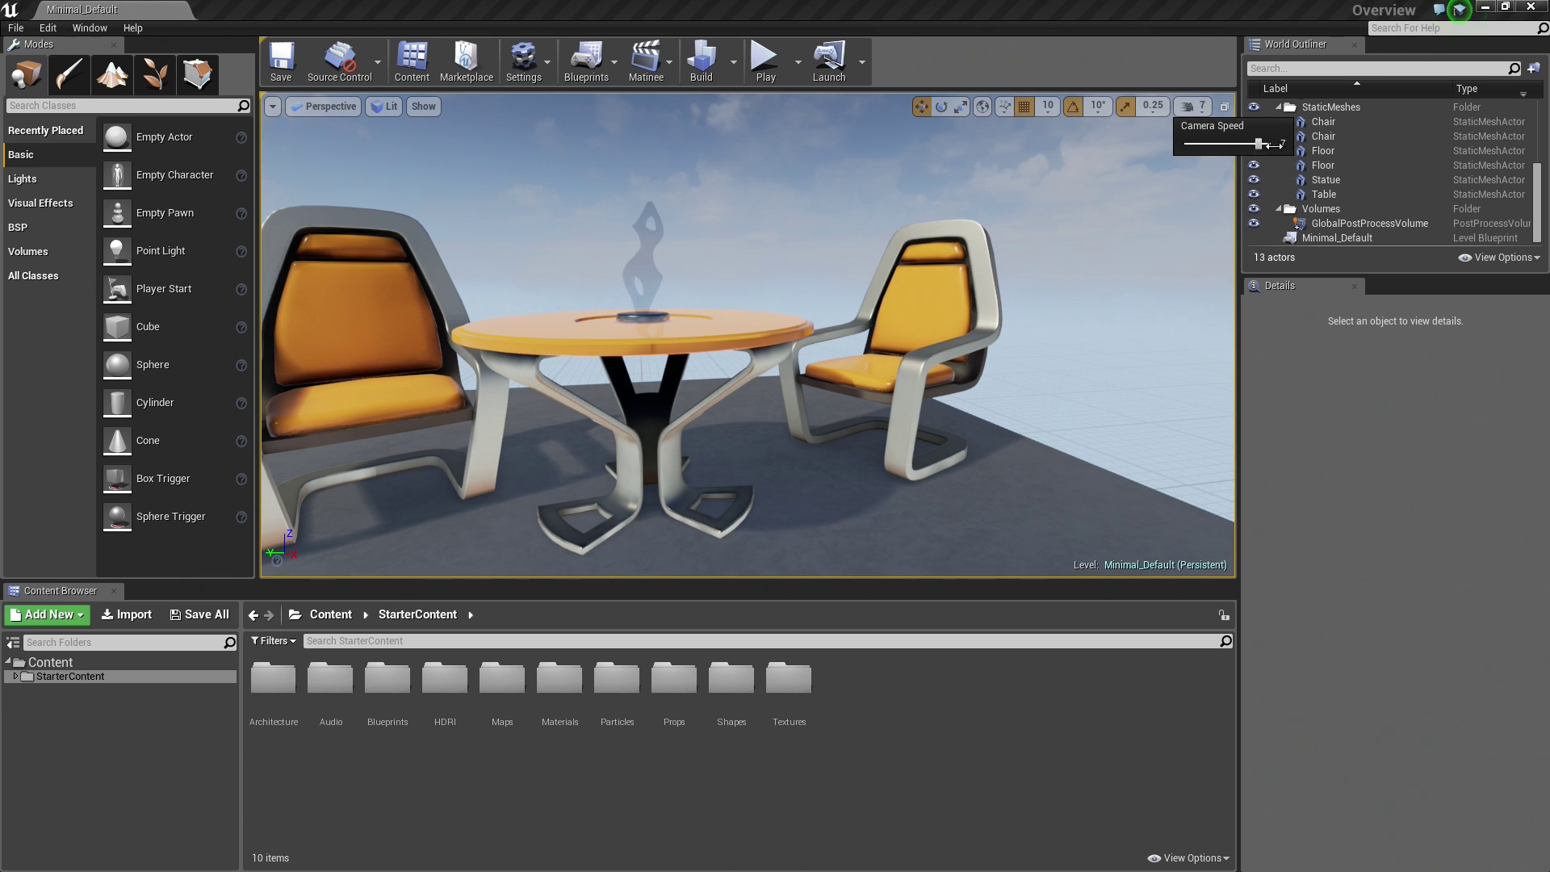
{"action": "left_click_drag", "start_coordinate": [912, 218], "coordinate": [969, 189]}
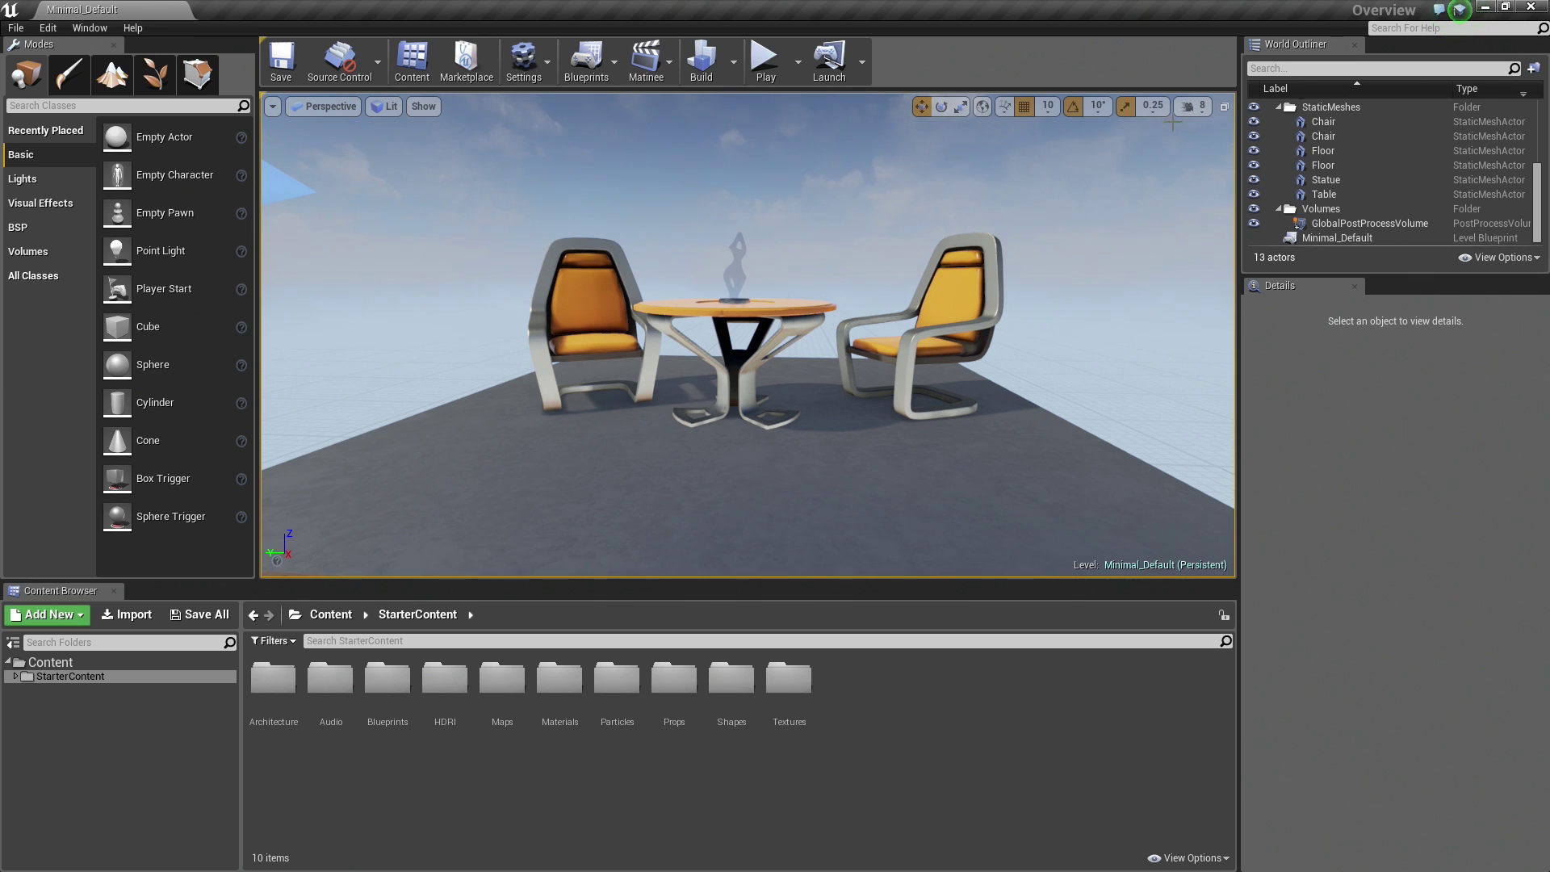
Set the viewport camera speed to 4 and select the BP_Sky_Sphere actor in the background
{"action": "left_click", "coordinate": [1193, 106]}
{"action": "left_click", "coordinate": [1214, 140]}
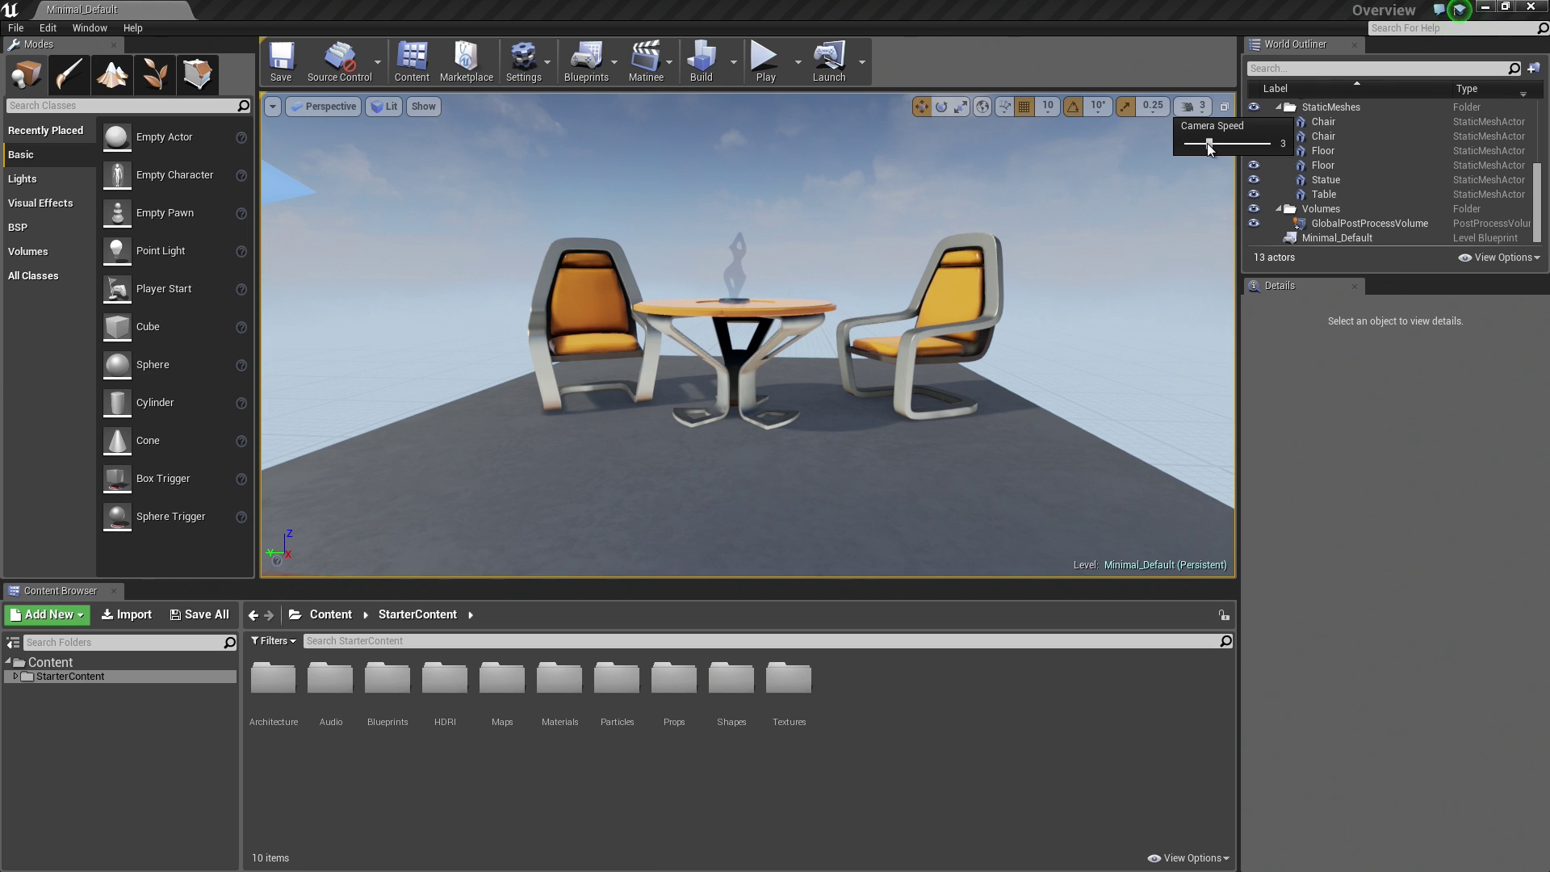
{"action": "left_click", "coordinate": [896, 218]}
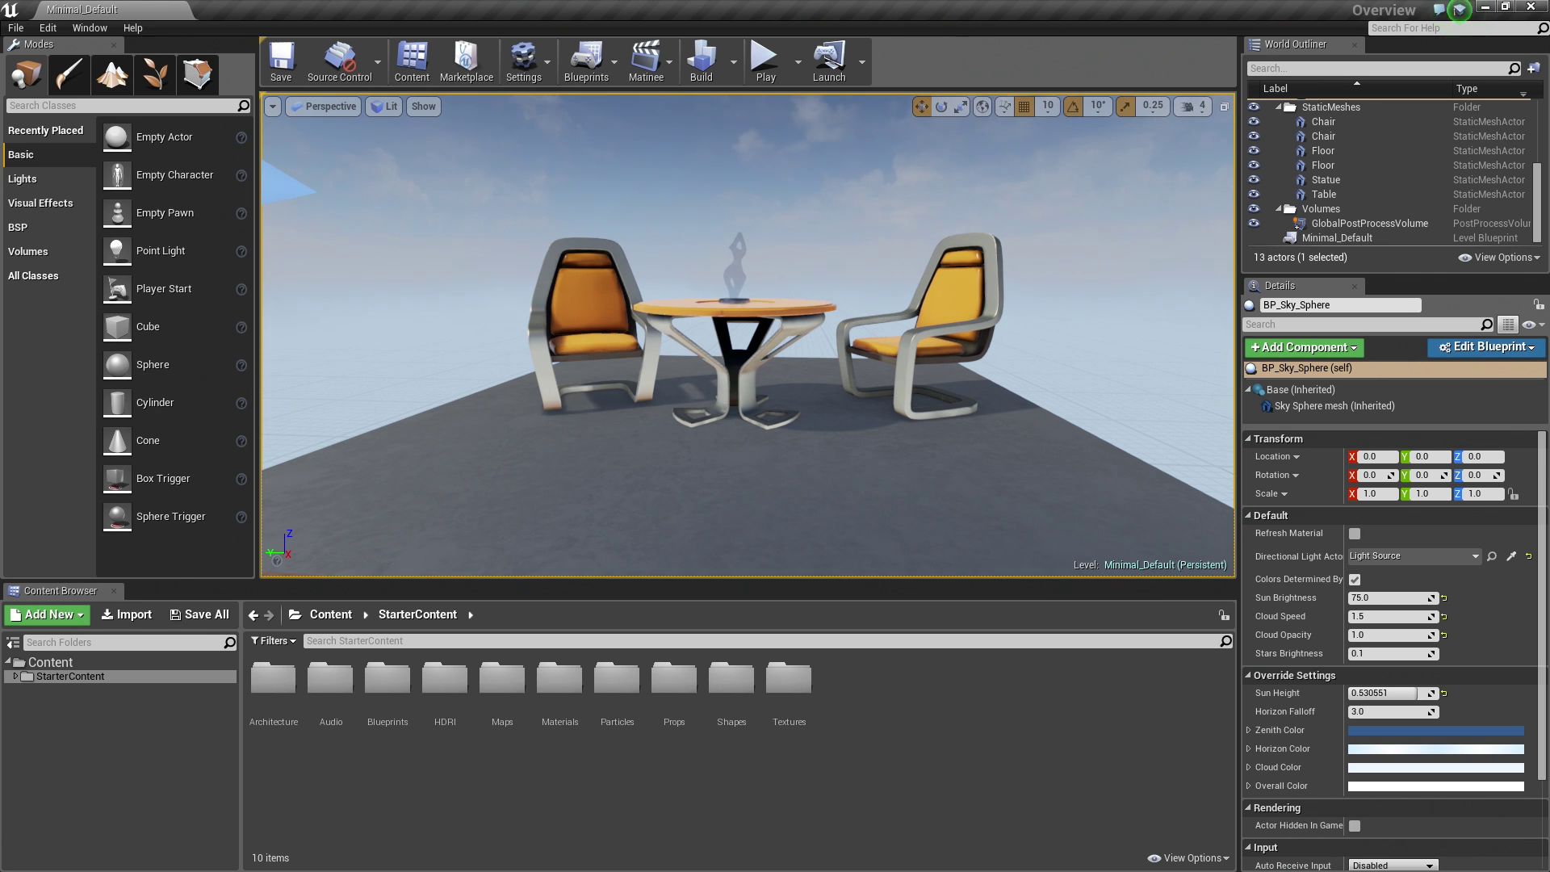
Fly the camera forward, backward and sideways around the table and chairs while turning to keep them in view
{"action": "key", "text": "w"}
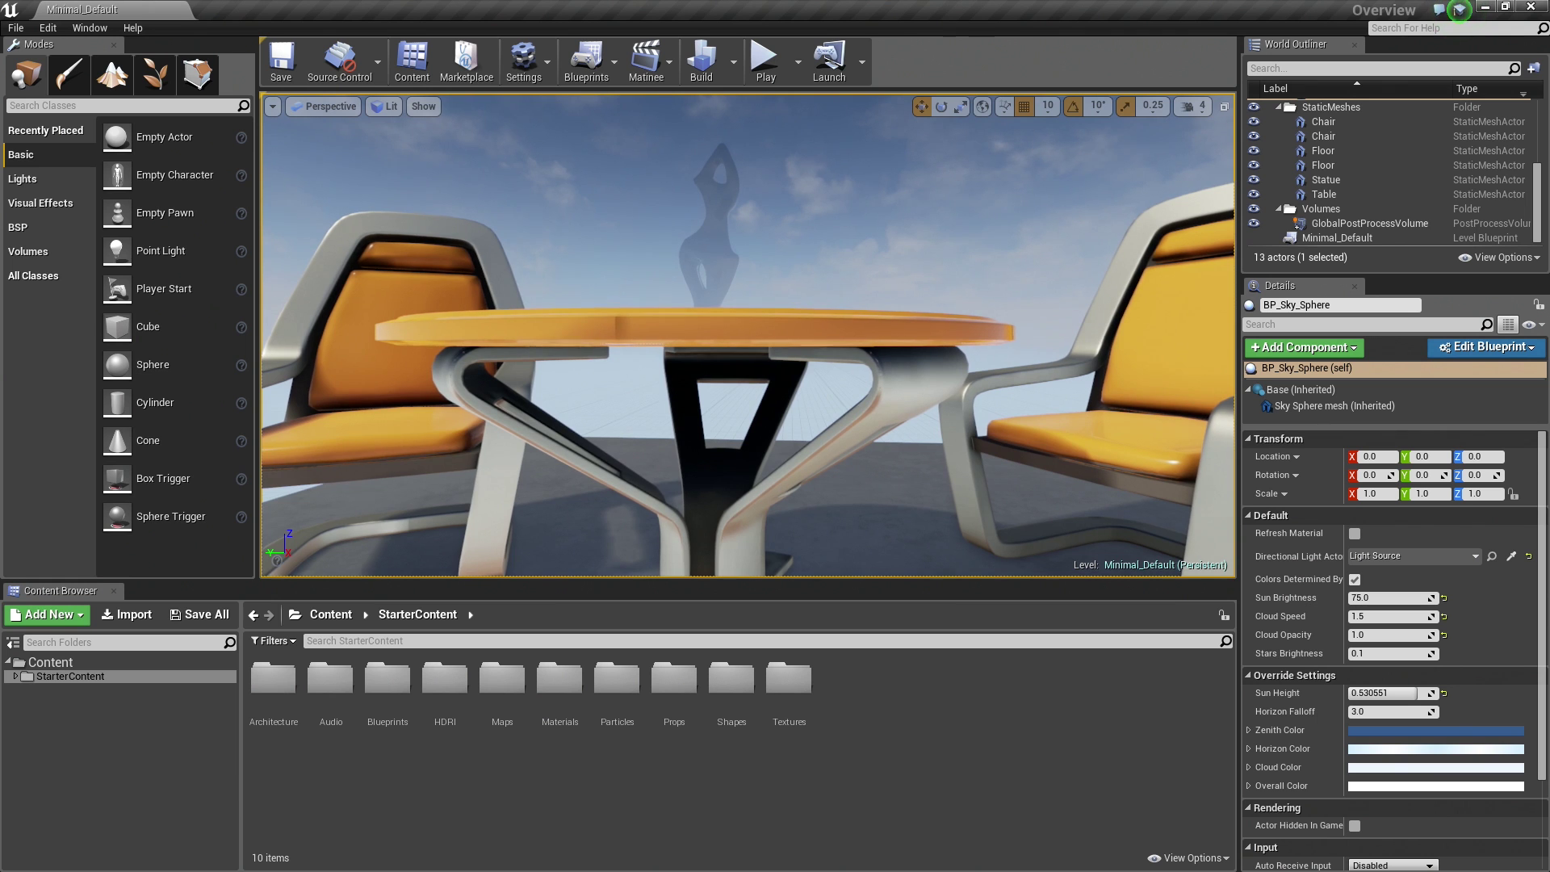
{"action": "key", "text": "s"}
{"action": "key", "text": "a"}
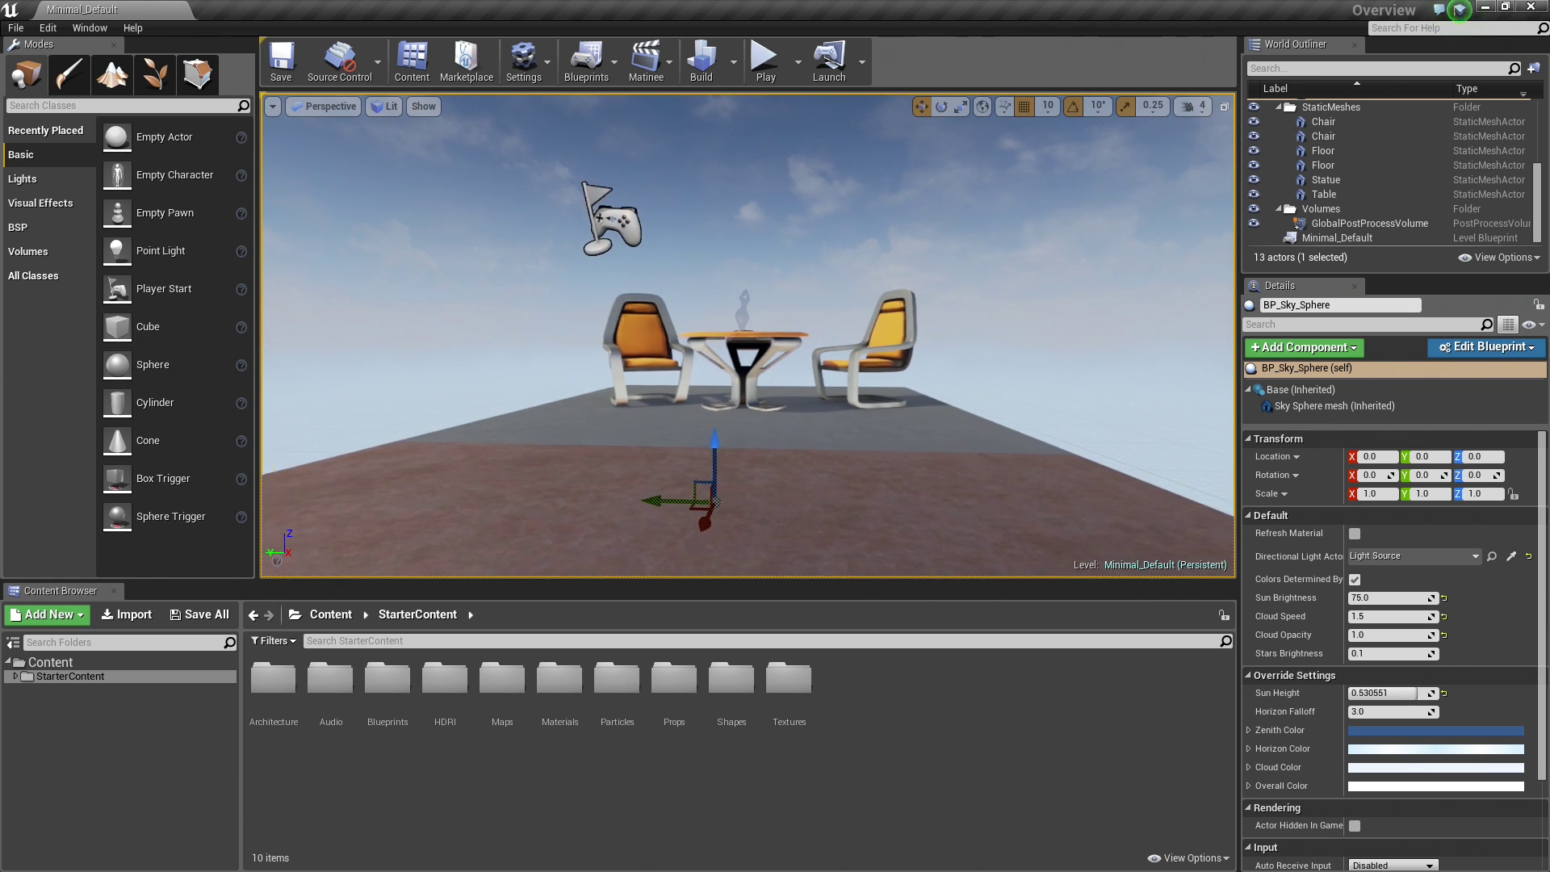
{"action": "key", "text": "d"}
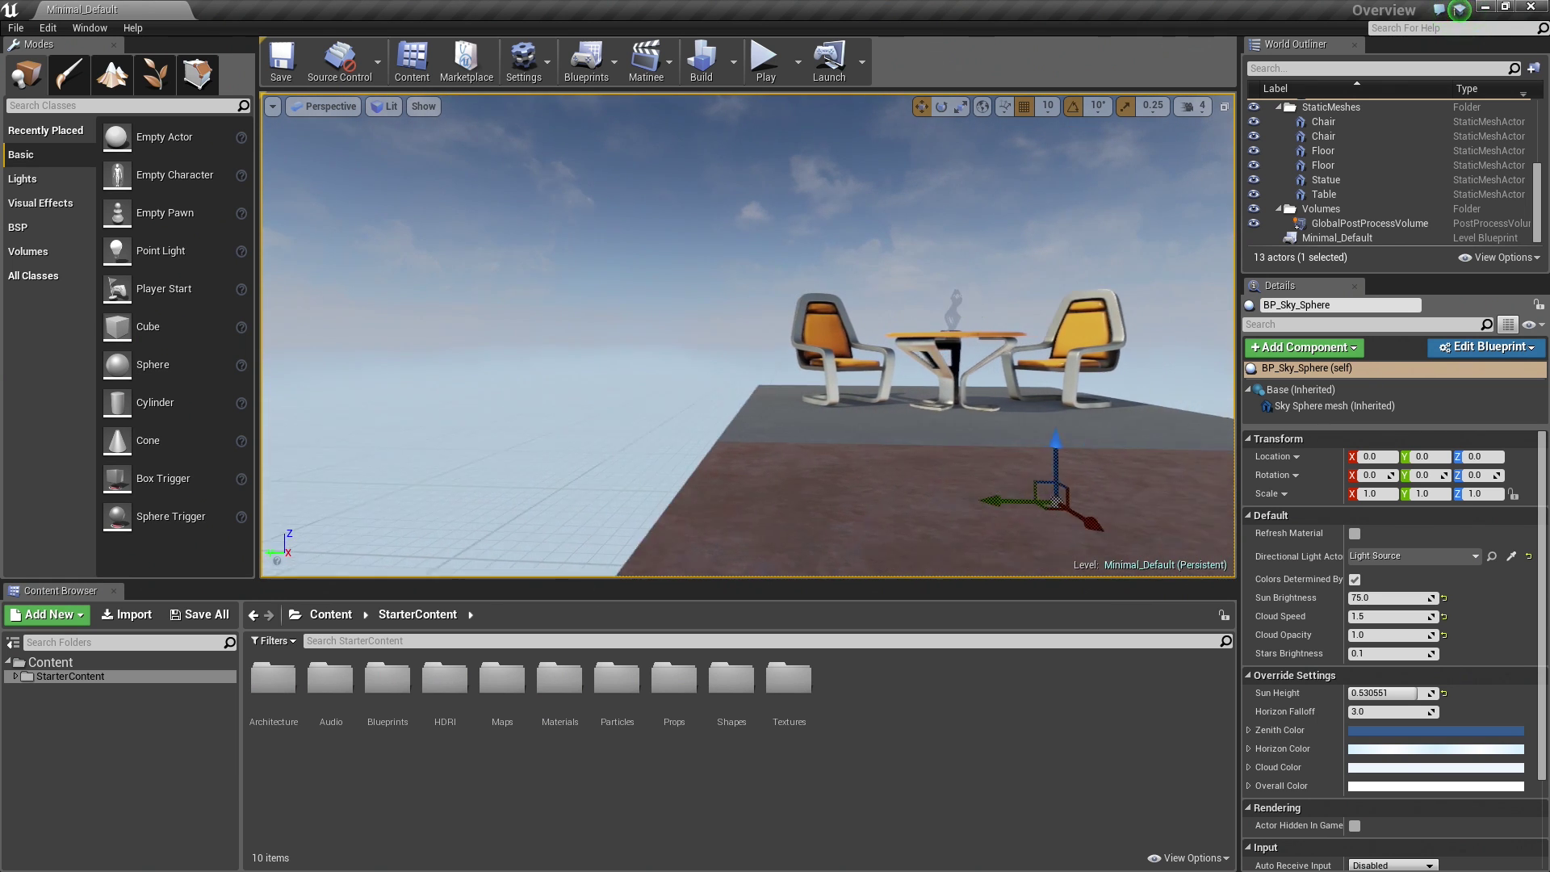
{"action": "right_click_drag", "start_coordinate": [749, 335], "coordinate": [729, 323]}
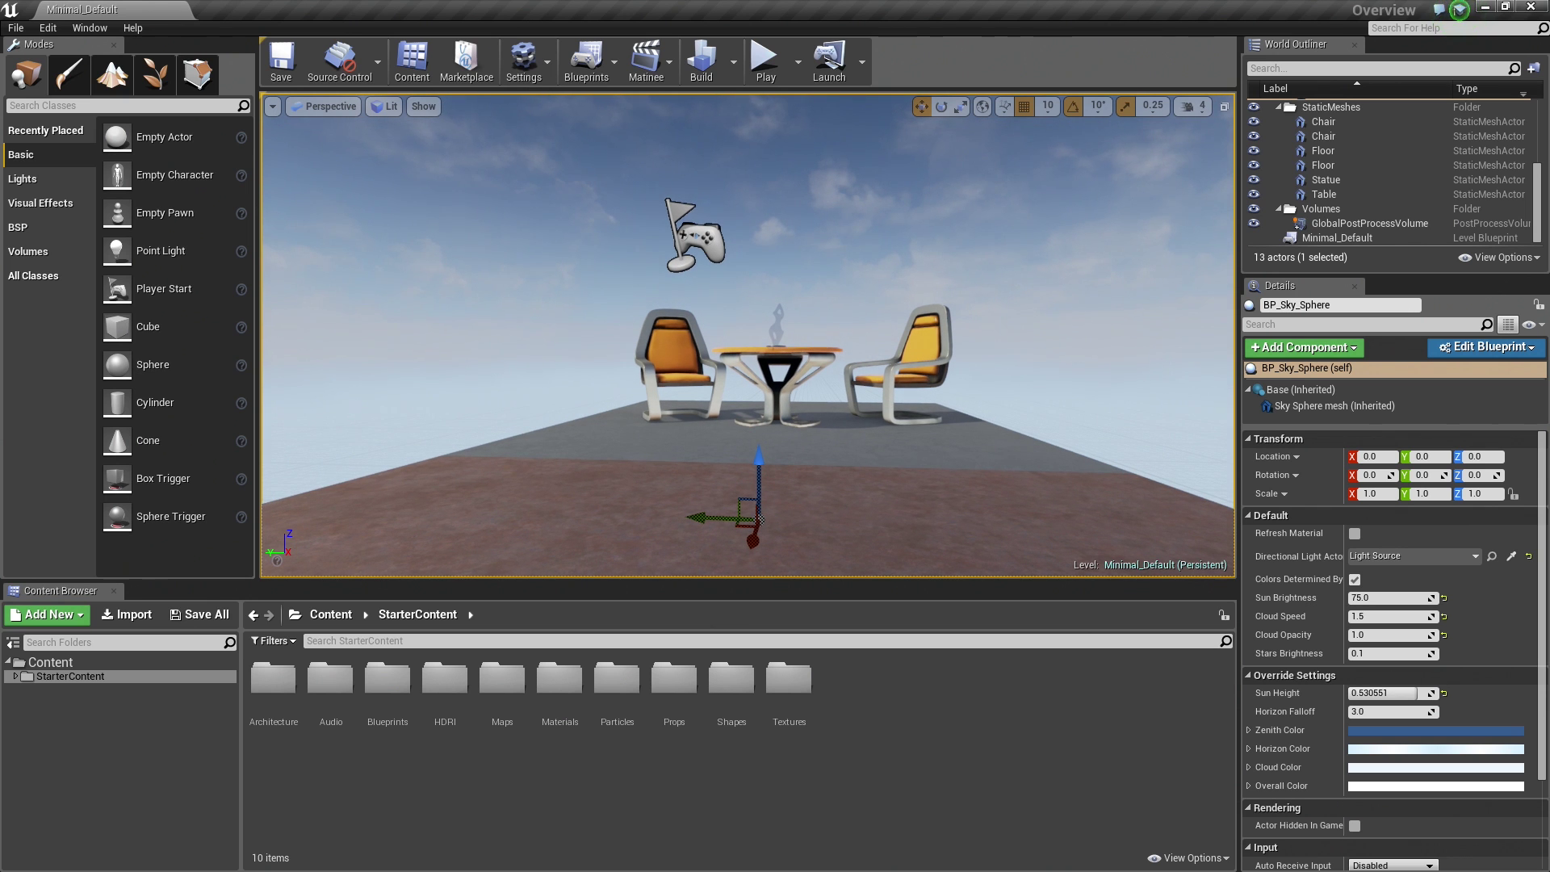
{"action": "mouse_move", "coordinate": [729, 323]}
{"action": "right_mouse_down"}
{"action": "mouse_move", "coordinate": [664, 296]}
{"action": "mouse_move", "coordinate": [745, 330]}
{"action": "mouse_move", "coordinate": [693, 255]}
{"action": "mouse_move", "coordinate": [670, 311]}
{"action": "mouse_move", "coordinate": [662, 263]}
{"action": "mouse_move", "coordinate": [656, 367]}
{"action": "mouse_move", "coordinate": [670, 283]}
{"action": "mouse_move", "coordinate": [678, 331]}
{"action": "mouse_move", "coordinate": [666, 271]}
{"action": "mouse_move", "coordinate": [698, 351]}
{"action": "mouse_move", "coordinate": [695, 279]}
{"action": "mouse_move", "coordinate": [726, 327]}
{"action": "mouse_move", "coordinate": [718, 283]}
{"action": "mouse_move", "coordinate": [727, 347]}
{"action": "mouse_move", "coordinate": [747, 351]}
{"action": "mouse_move", "coordinate": [739, 282]}
{"action": "mouse_move", "coordinate": [727, 315]}
{"action": "mouse_move", "coordinate": [751, 327]}
{"action": "right_mouse_up"}
{"action": "key", "text": "w"}
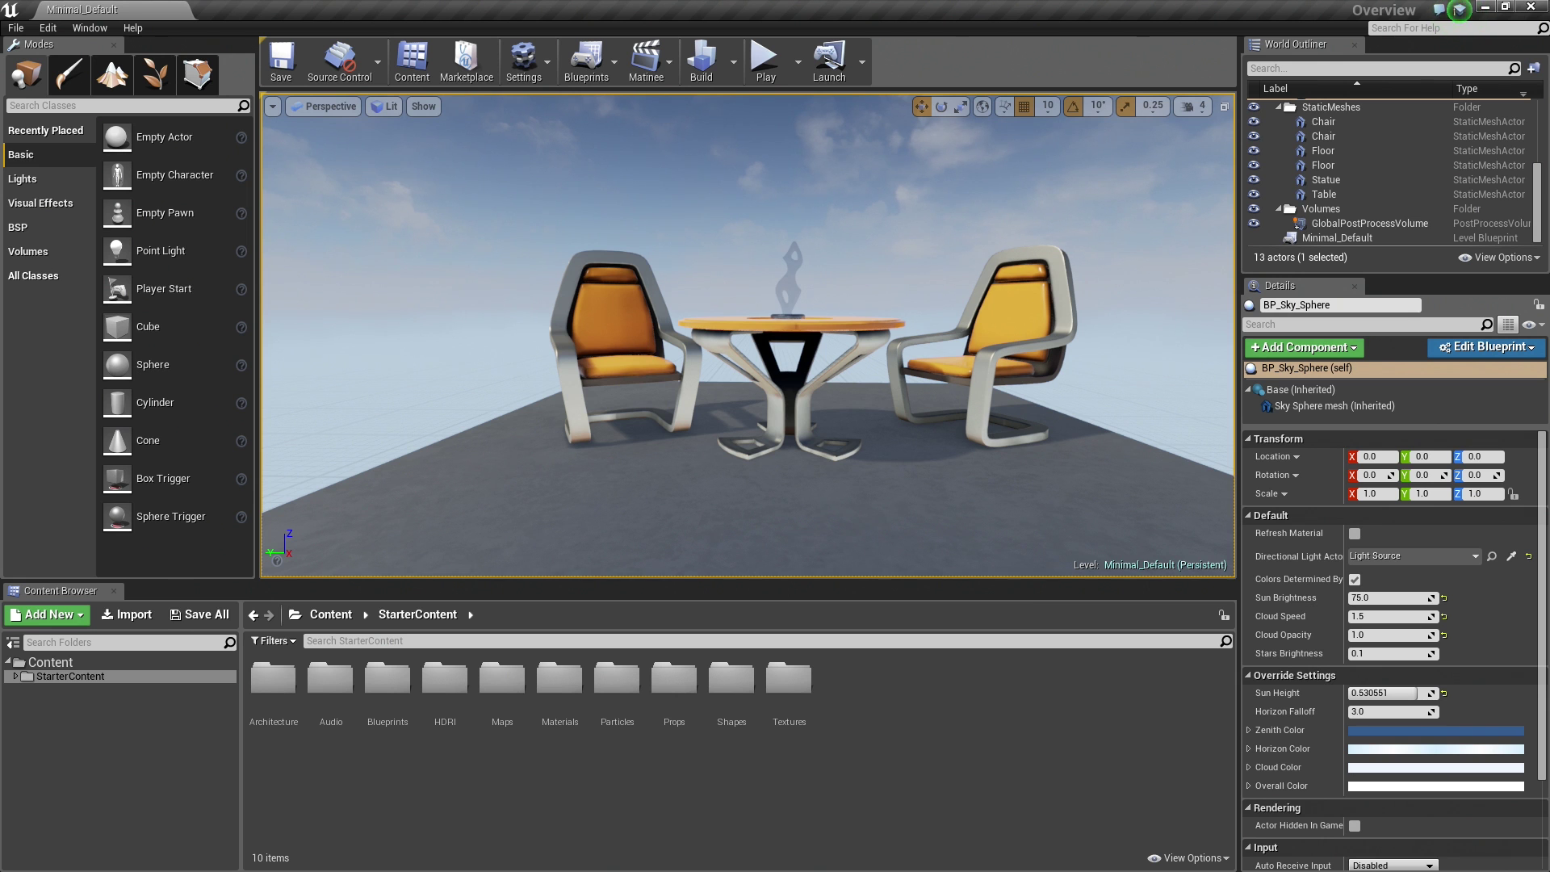
{"action": "mouse_move", "coordinate": [751, 327]}
{"action": "left_mouse_down"}
{"action": "mouse_move", "coordinate": [751, 283]}
{"action": "mouse_move", "coordinate": [751, 363]}
{"action": "mouse_move", "coordinate": [710, 376]}
{"action": "mouse_move", "coordinate": [751, 335]}
{"action": "mouse_move", "coordinate": [739, 283]}
{"action": "mouse_move", "coordinate": [731, 396]}
{"action": "mouse_move", "coordinate": [731, 327]}
{"action": "mouse_move", "coordinate": [746, 383]}
{"action": "mouse_move", "coordinate": [718, 327]}
{"action": "mouse_move", "coordinate": [747, 339]}
{"action": "mouse_move", "coordinate": [731, 387]}
{"action": "mouse_move", "coordinate": [746, 375]}
{"action": "mouse_move", "coordinate": [735, 314]}
{"action": "left_mouse_up"}
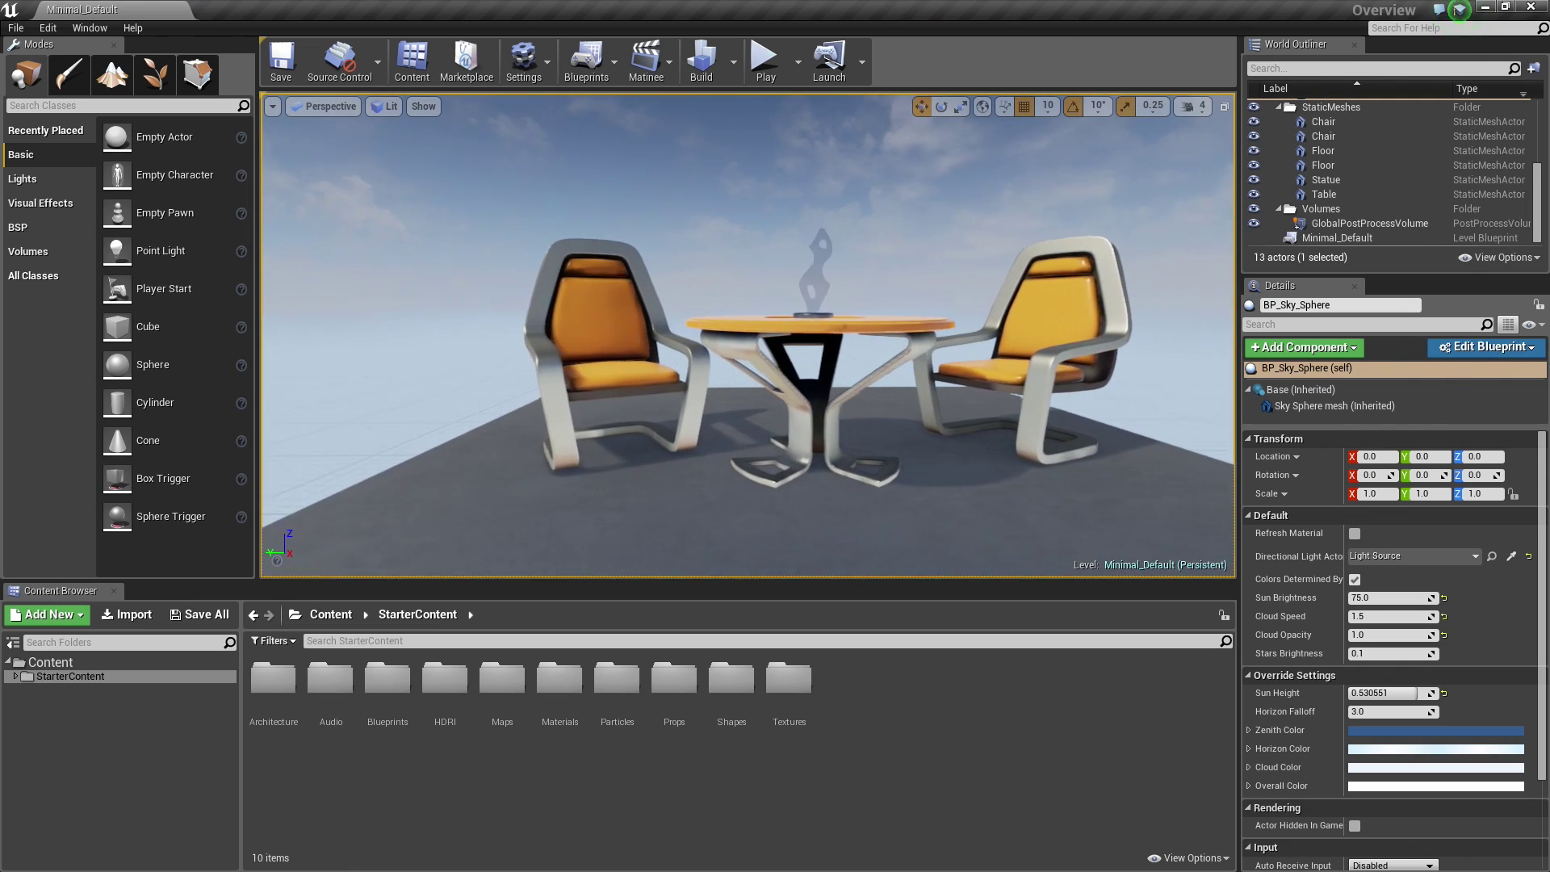
{"action": "right_click_drag", "start_coordinate": [734, 315], "coordinate": [674, 322]}
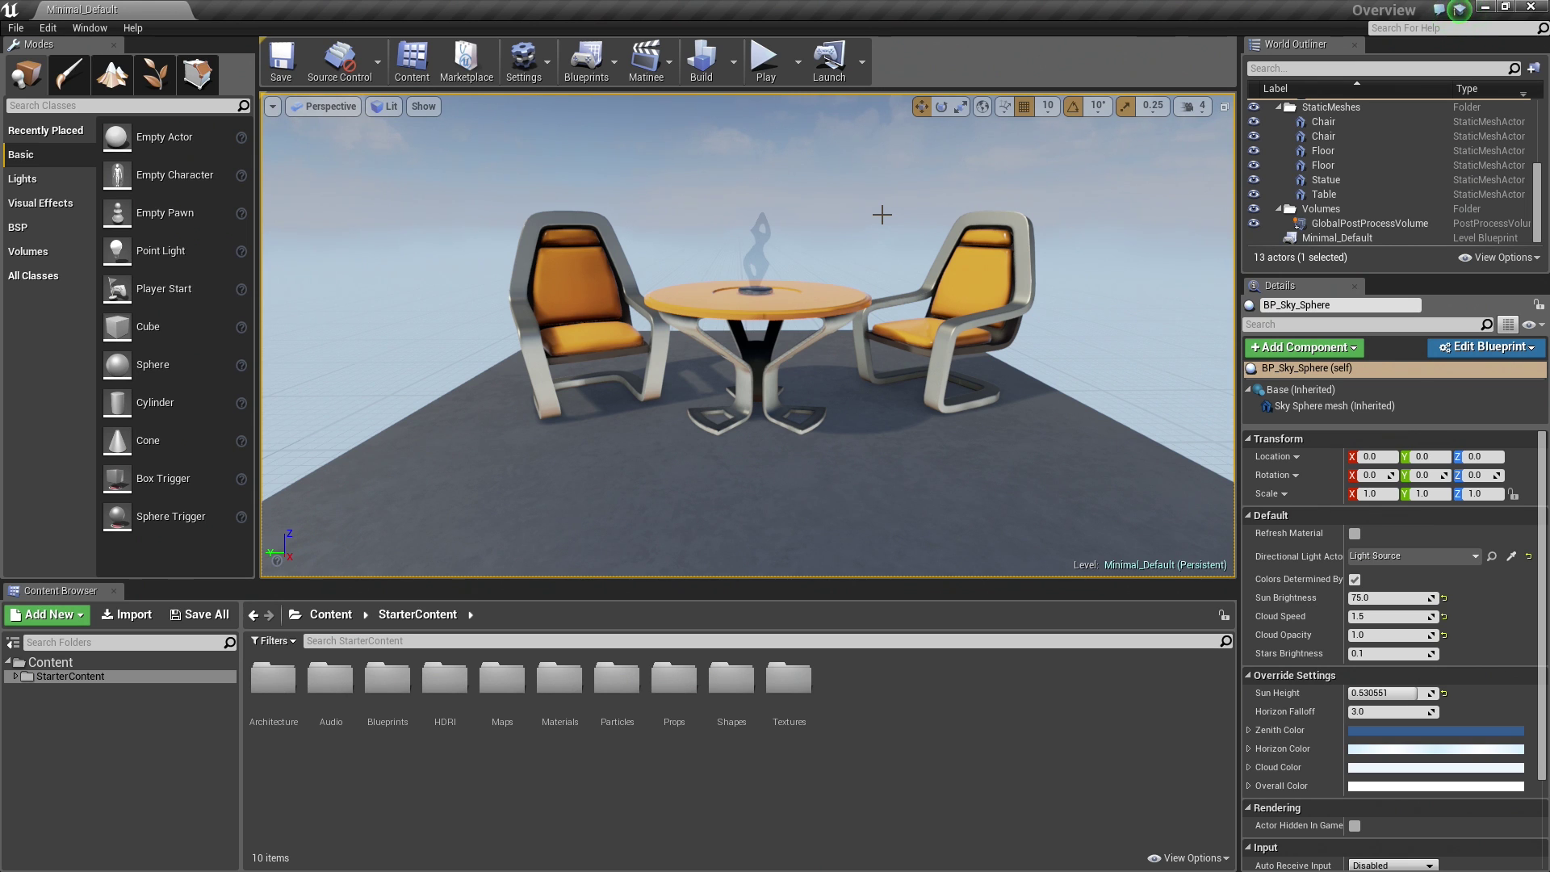
Fly the camera vertically up and down, circling the furniture to view it from above and from floor level
{"action": "right_click_drag", "start_coordinate": [881, 210], "coordinate": [851, 193]}
{"action": "key", "text": "e"}
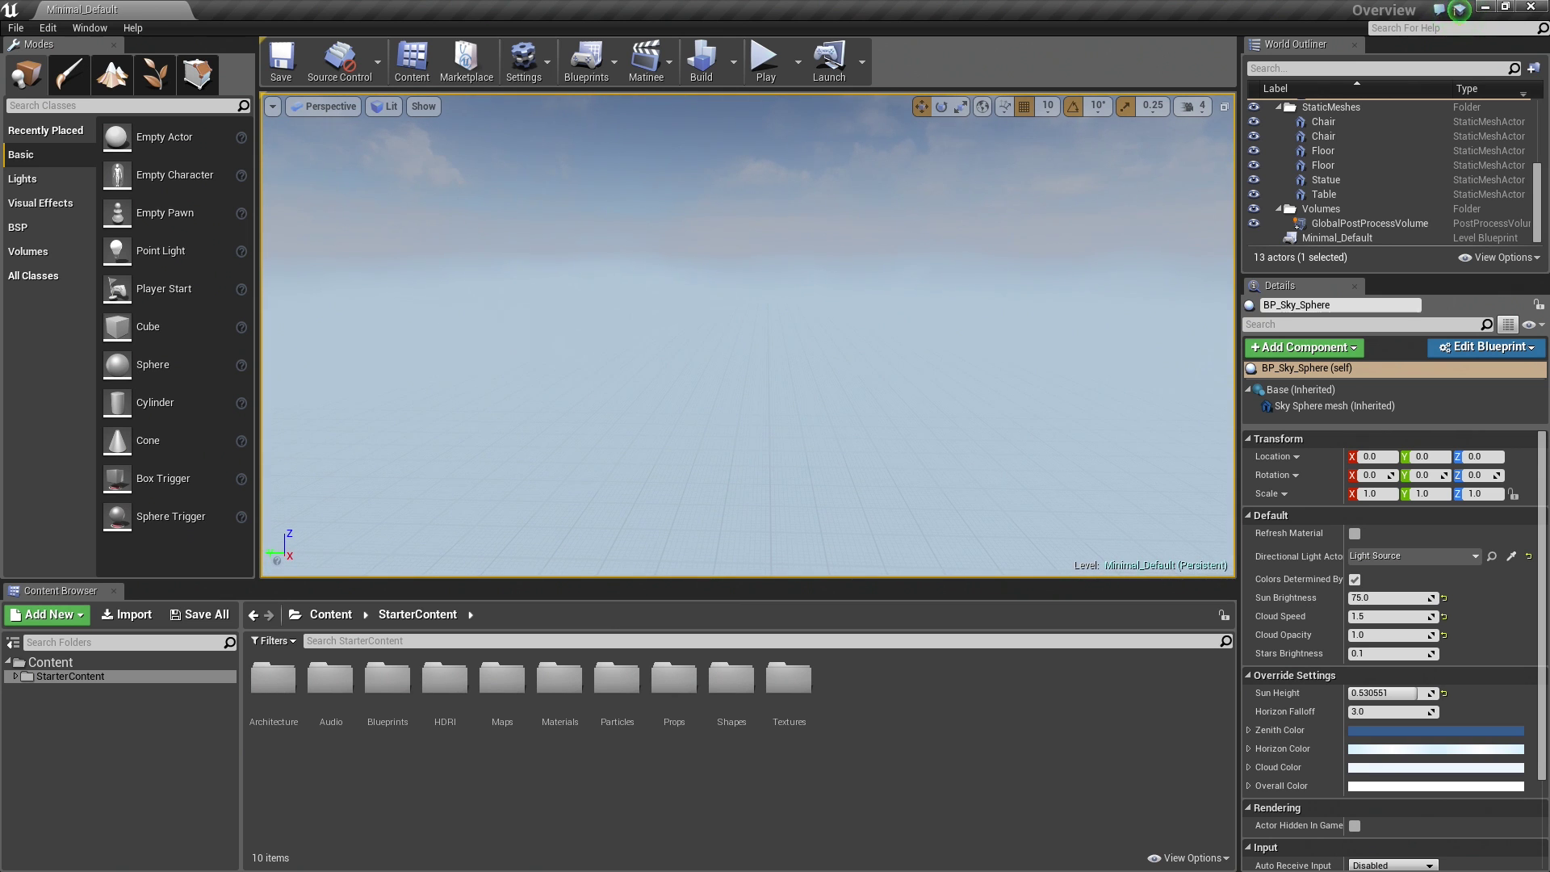
{"action": "key", "text": "q"}
{"action": "key", "text": "e"}
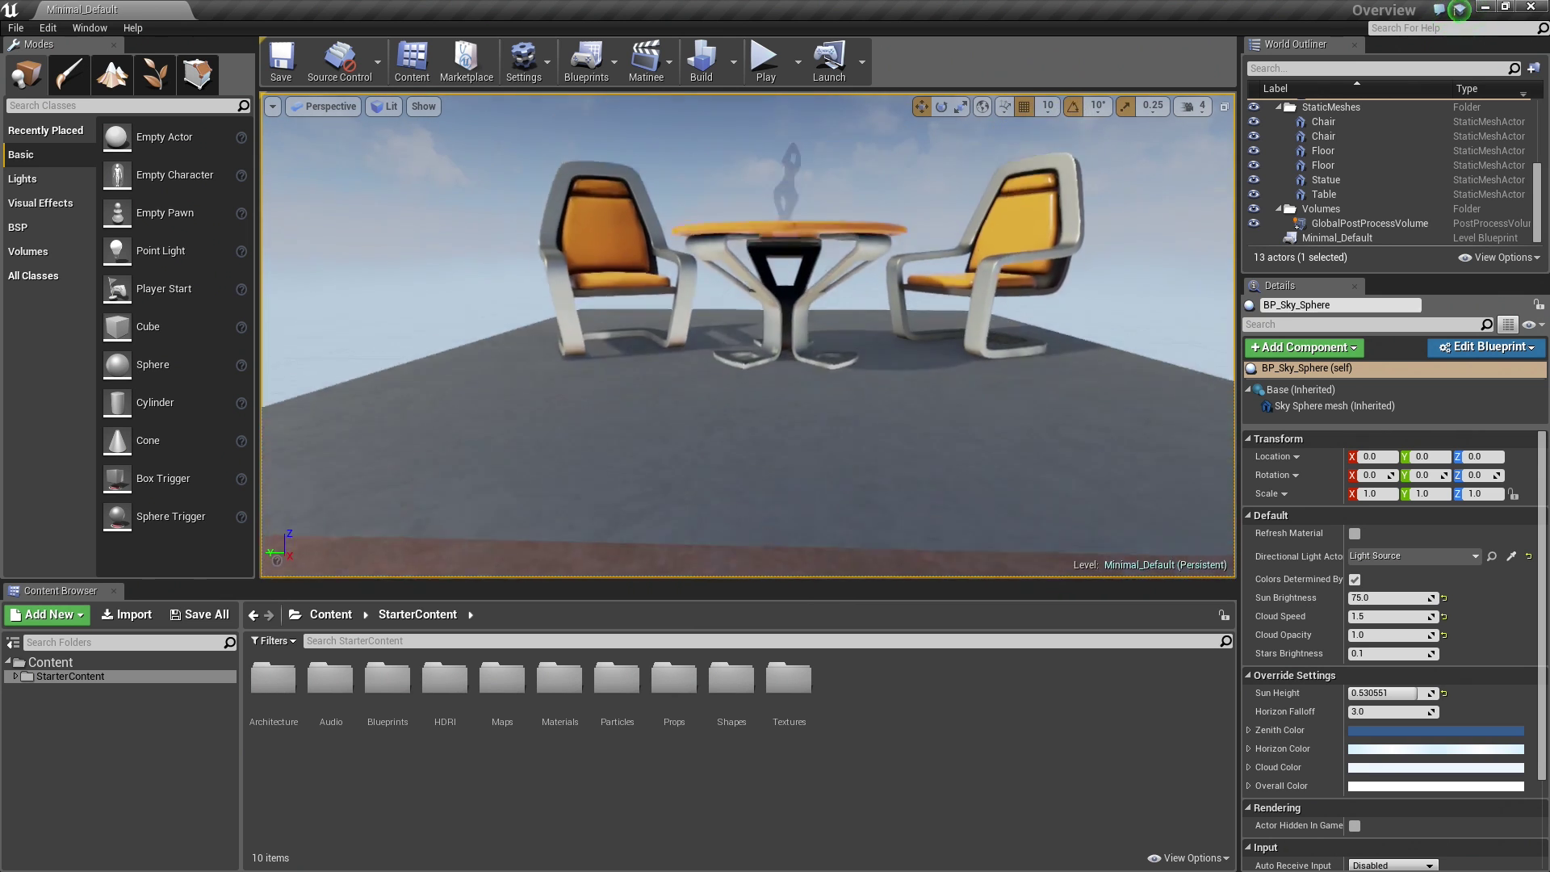
{"action": "key", "text": "e"}
{"action": "right_click_drag", "start_coordinate": [851, 194], "coordinate": [775, 164]}
{"action": "key", "text": "q"}
{"action": "key", "text": "d"}
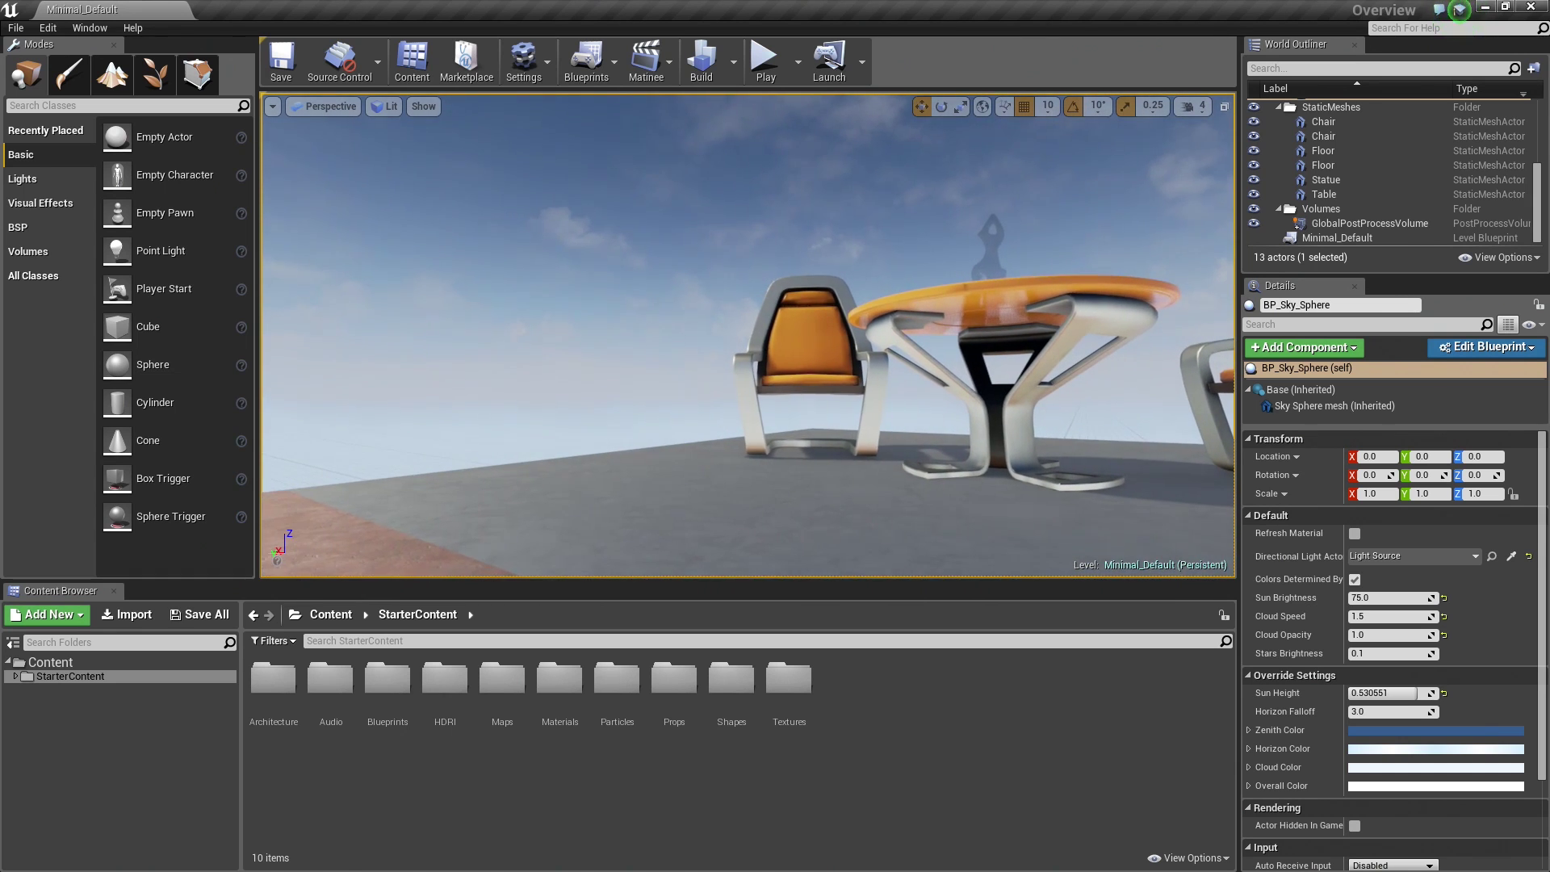
{"action": "key", "text": "w"}
{"action": "right_click_drag", "start_coordinate": [851, 194], "coordinate": [851, 206]}
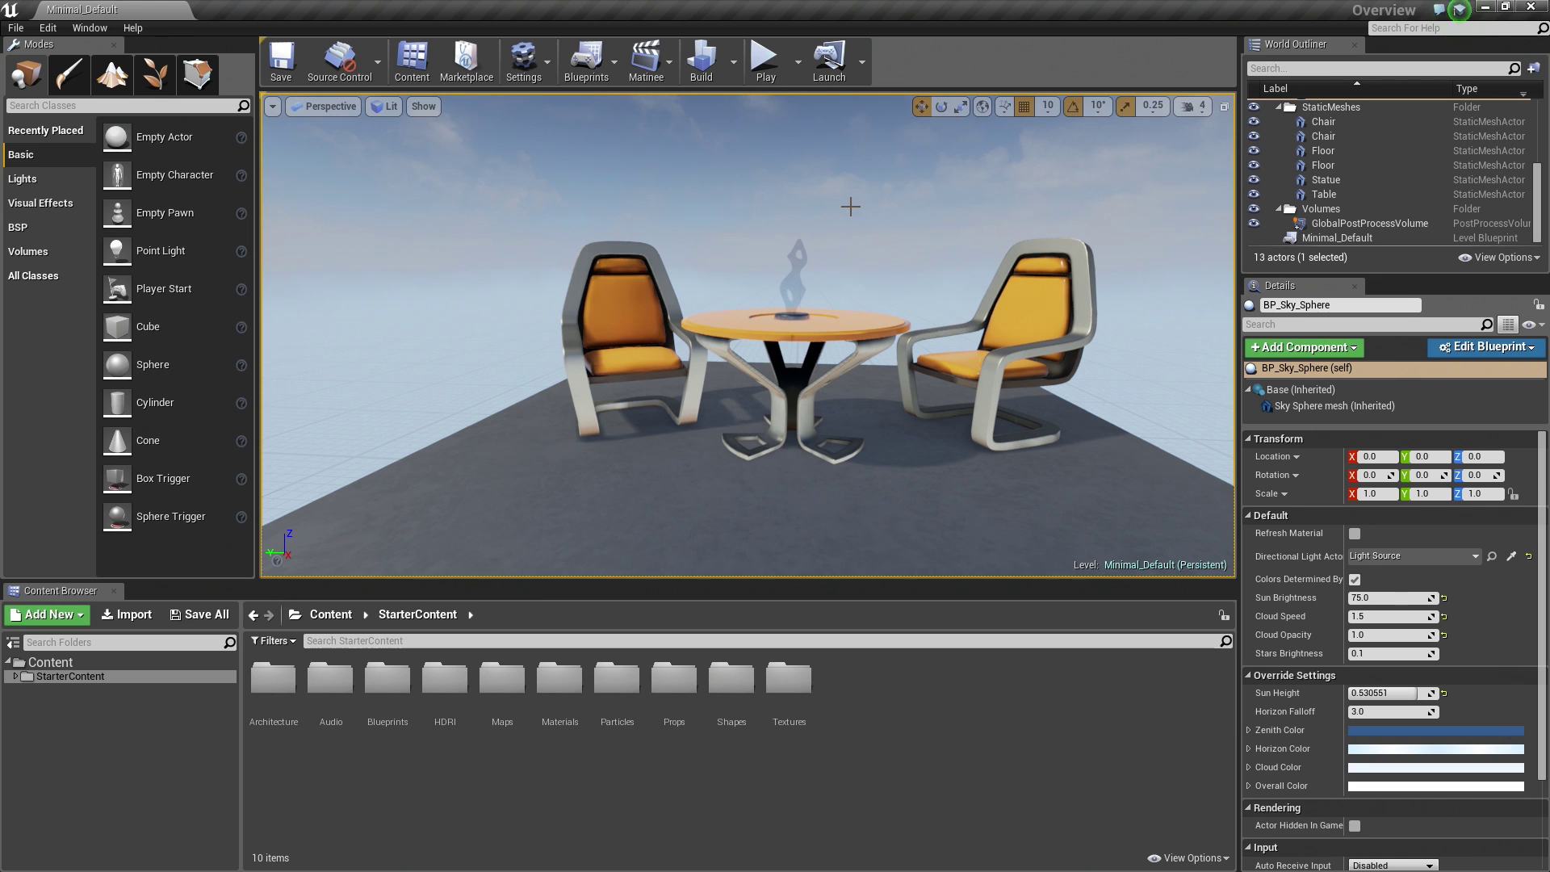
Fly the camera far back from the floor platform and return to a front view of the table and chairs
{"action": "right_click_drag", "start_coordinate": [967, 233], "coordinate": [989, 203]}
{"action": "key", "text": "s"}
{"action": "left_click_drag", "start_coordinate": [984, 363], "coordinate": [984, 500]}
{"action": "right_click_drag", "start_coordinate": [989, 204], "coordinate": [989, 206]}
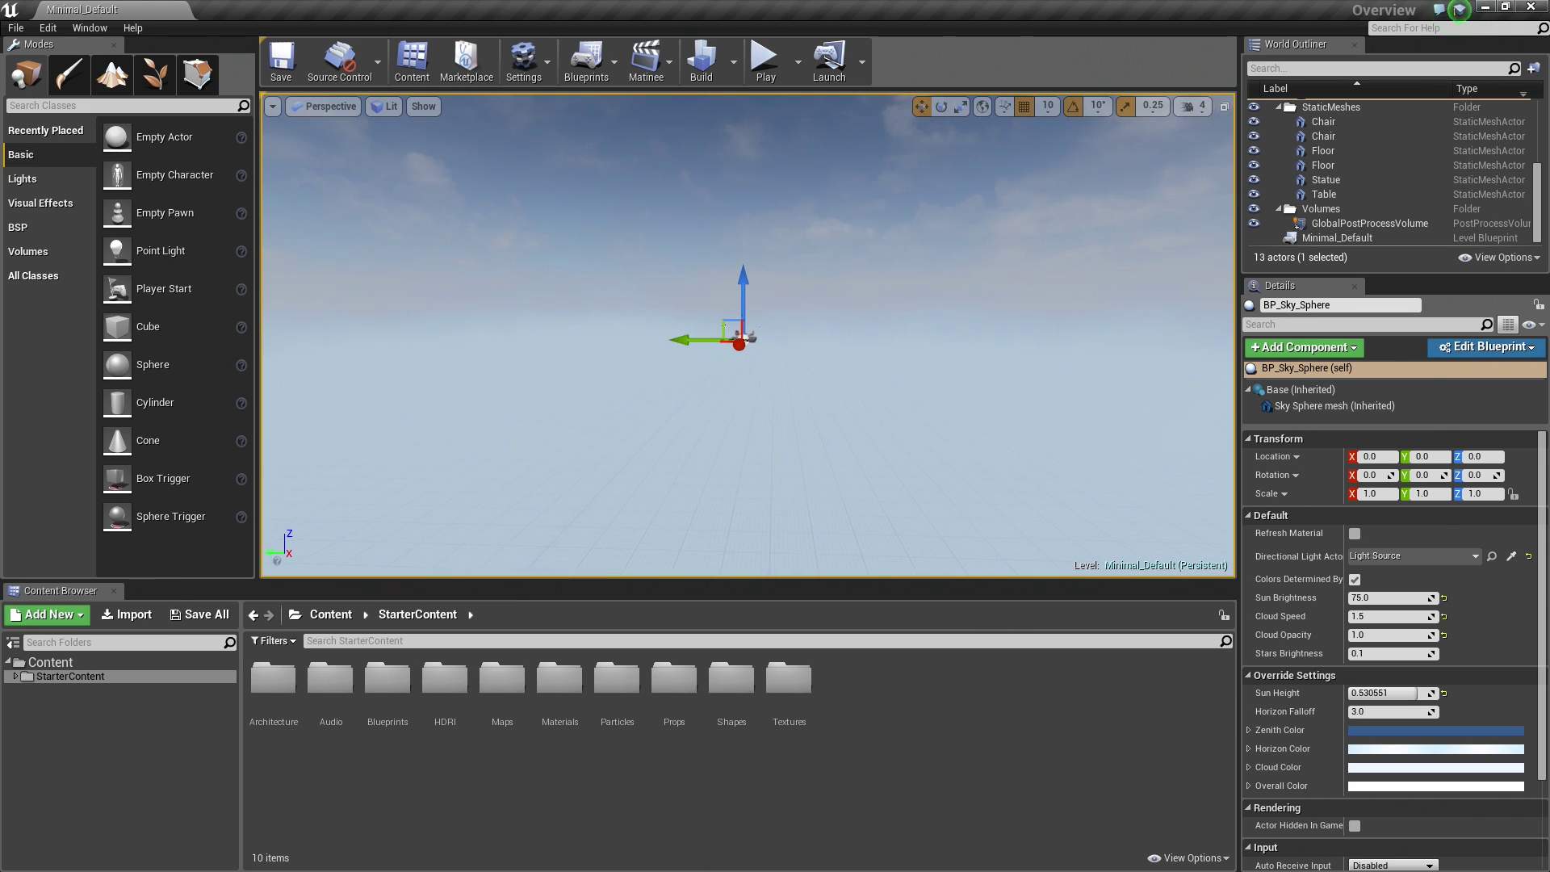
{"action": "left_click_drag", "start_coordinate": [980, 508], "coordinate": [971, 510]}
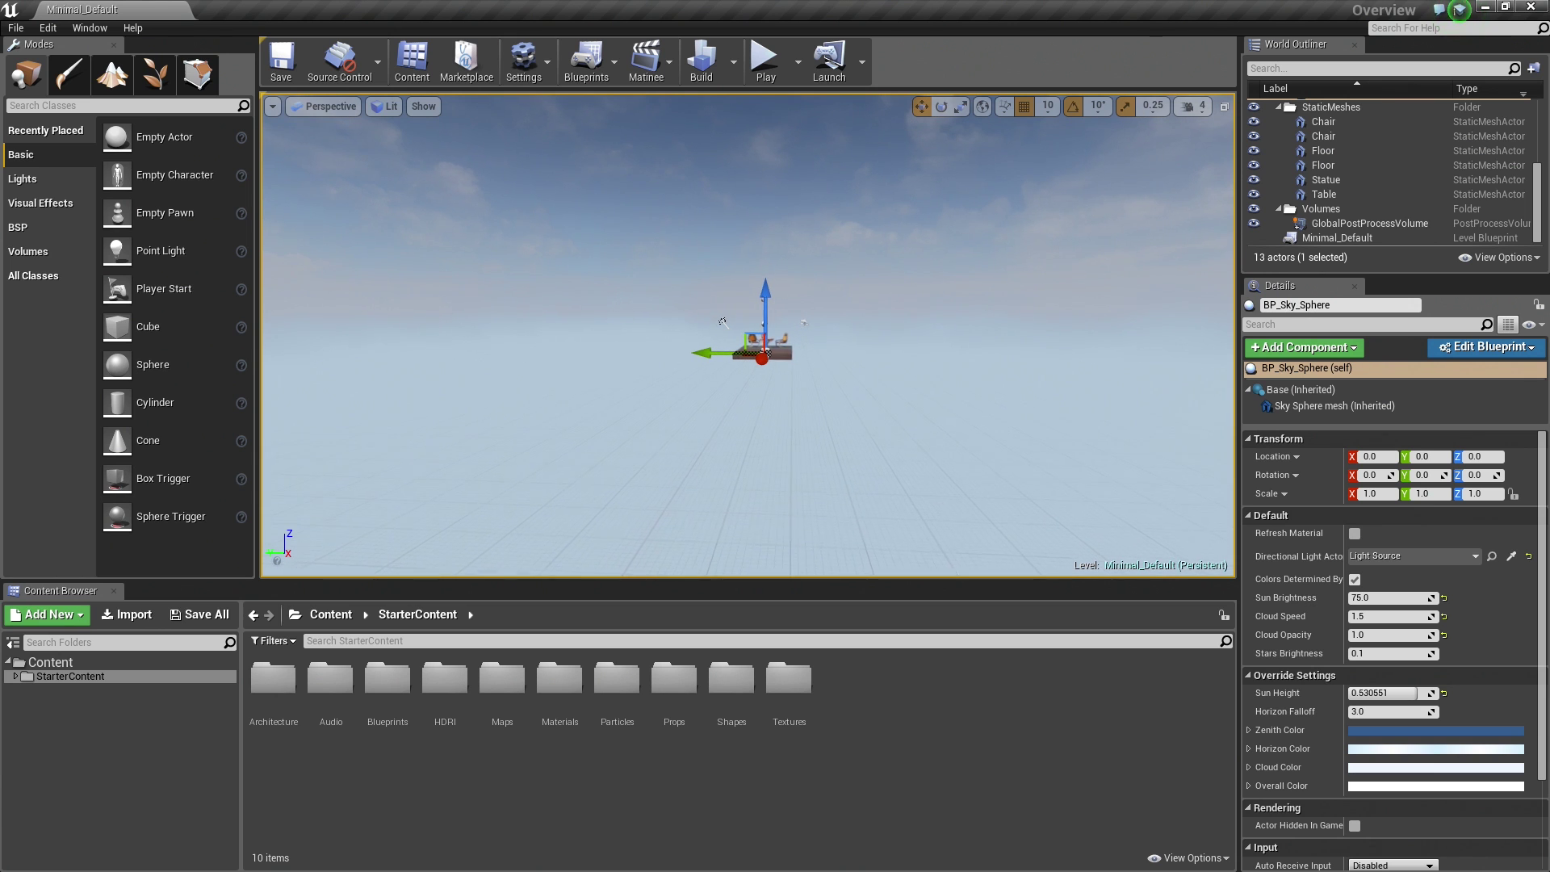
{"action": "key", "text": "w"}
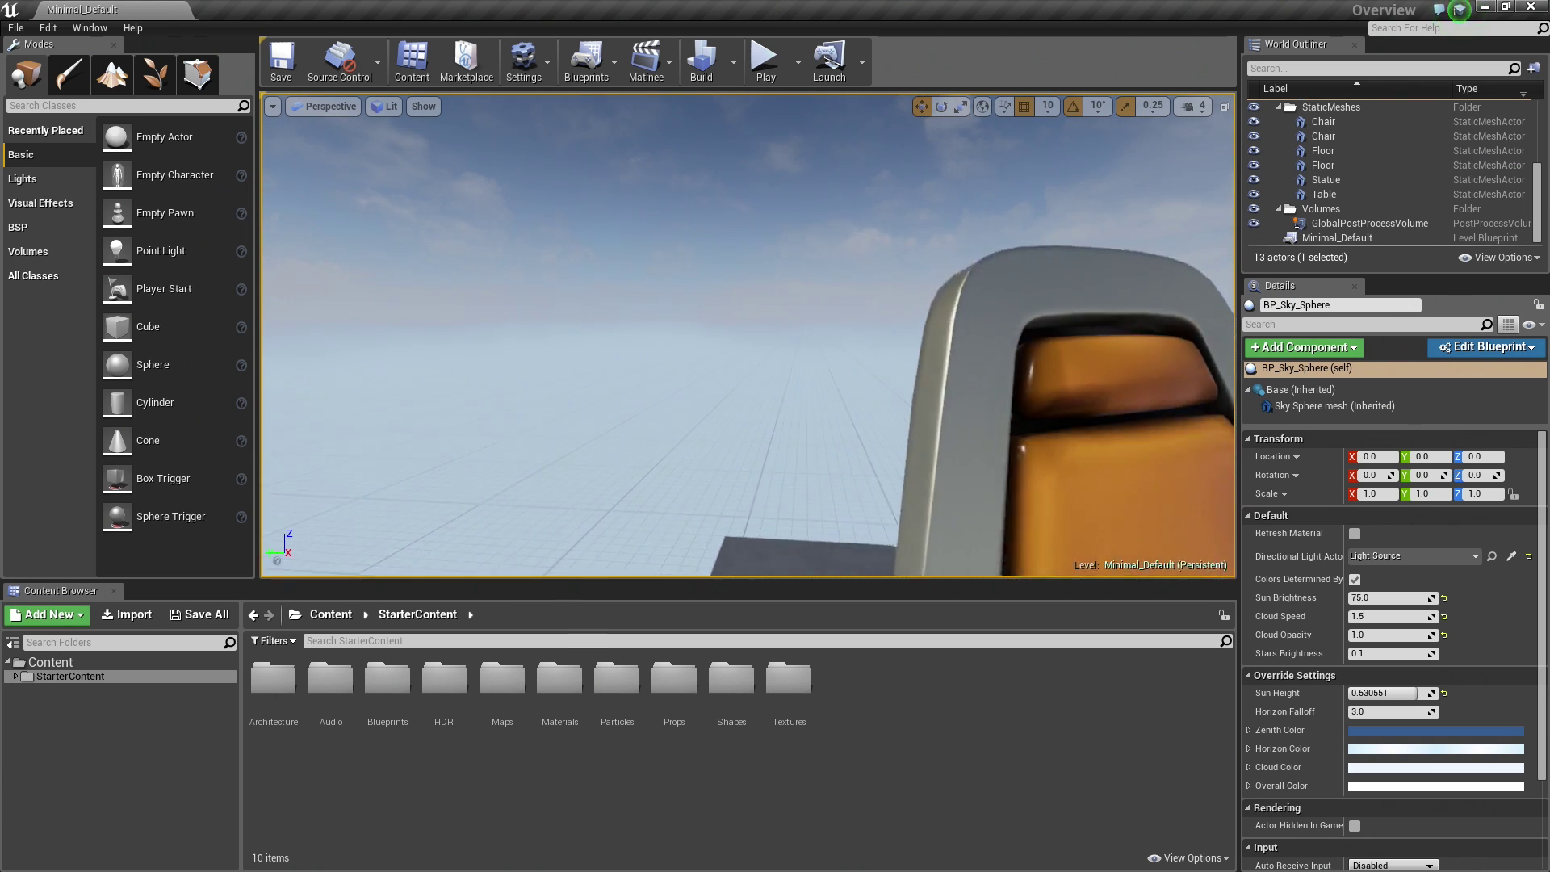
{"action": "key", "text": "s"}
{"action": "key", "text": "d"}
{"action": "left_click_drag", "start_coordinate": [982, 517], "coordinate": [983, 537]}
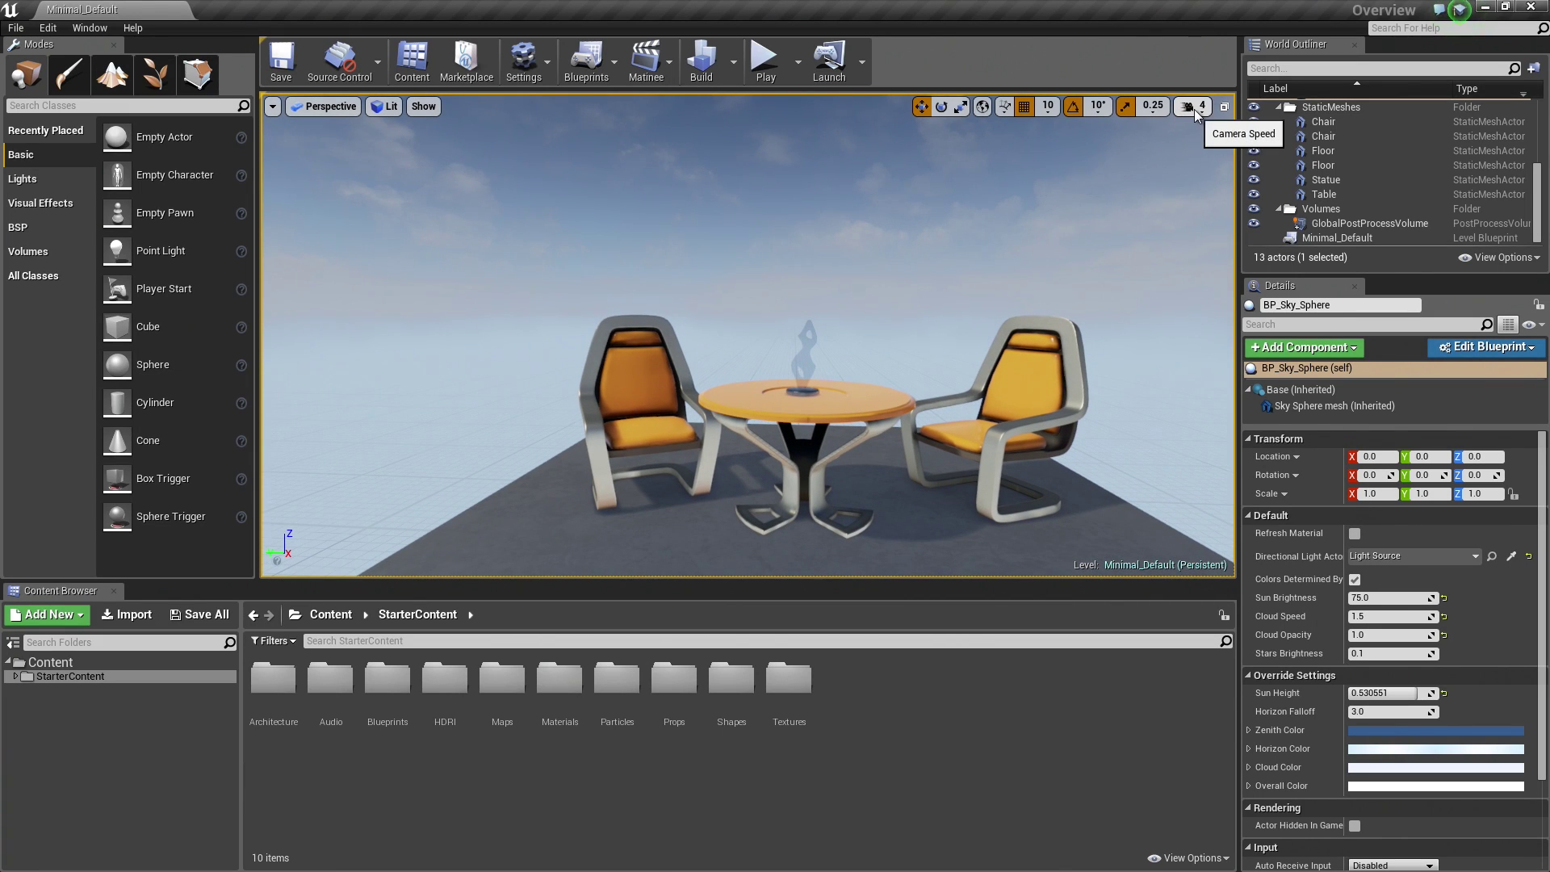
{"action": "key", "text": "s"}
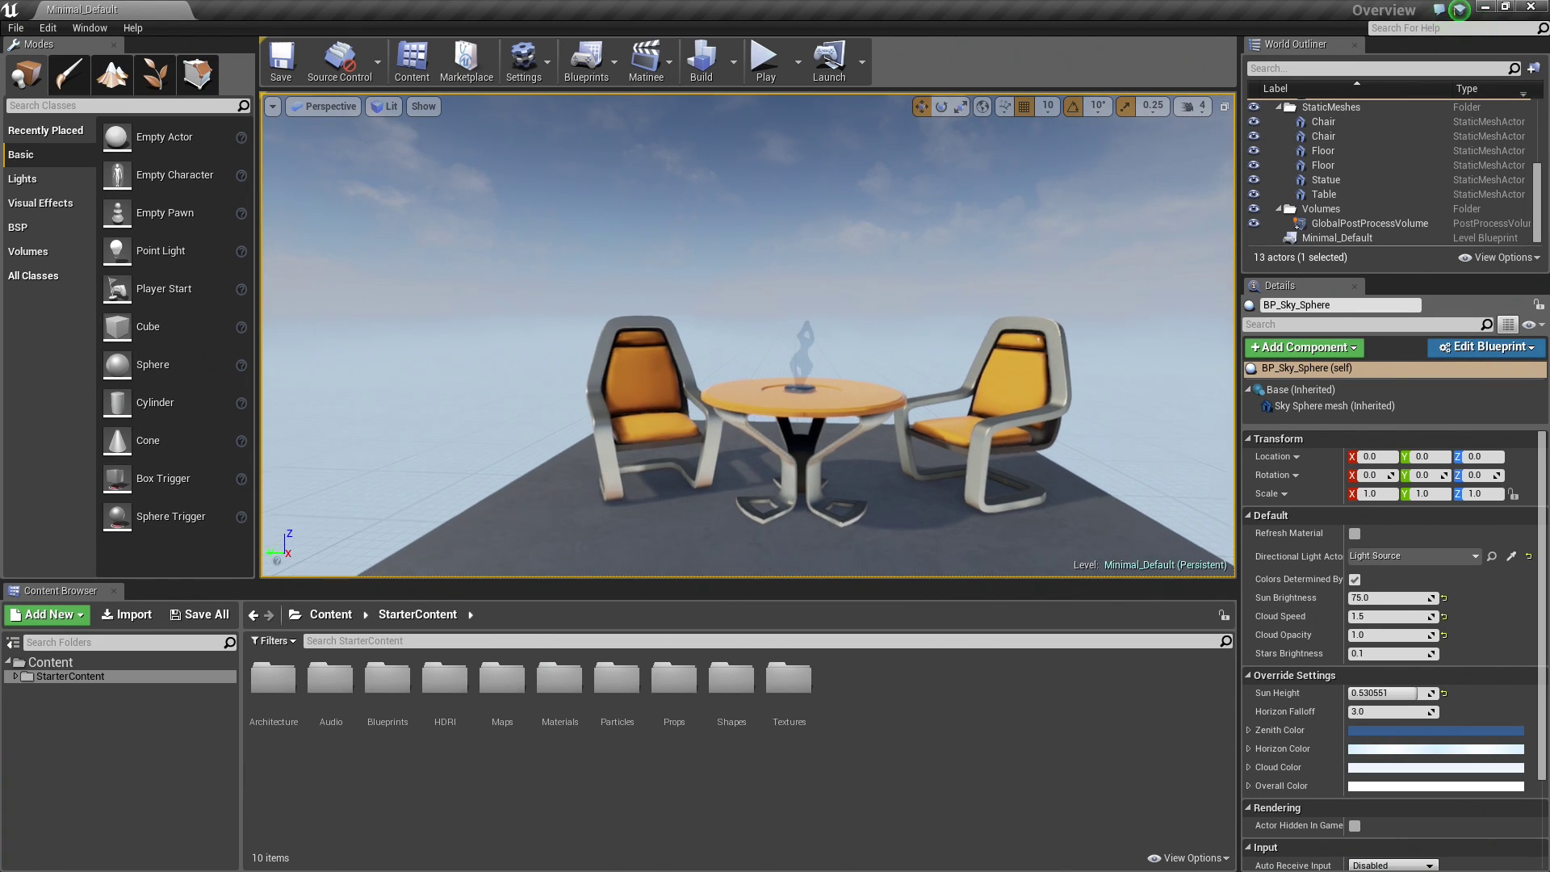
Fly the camera repeatedly away from and back toward the floor platform, finishing close in front of the table and chairs
{"action": "key", "text": "s"}
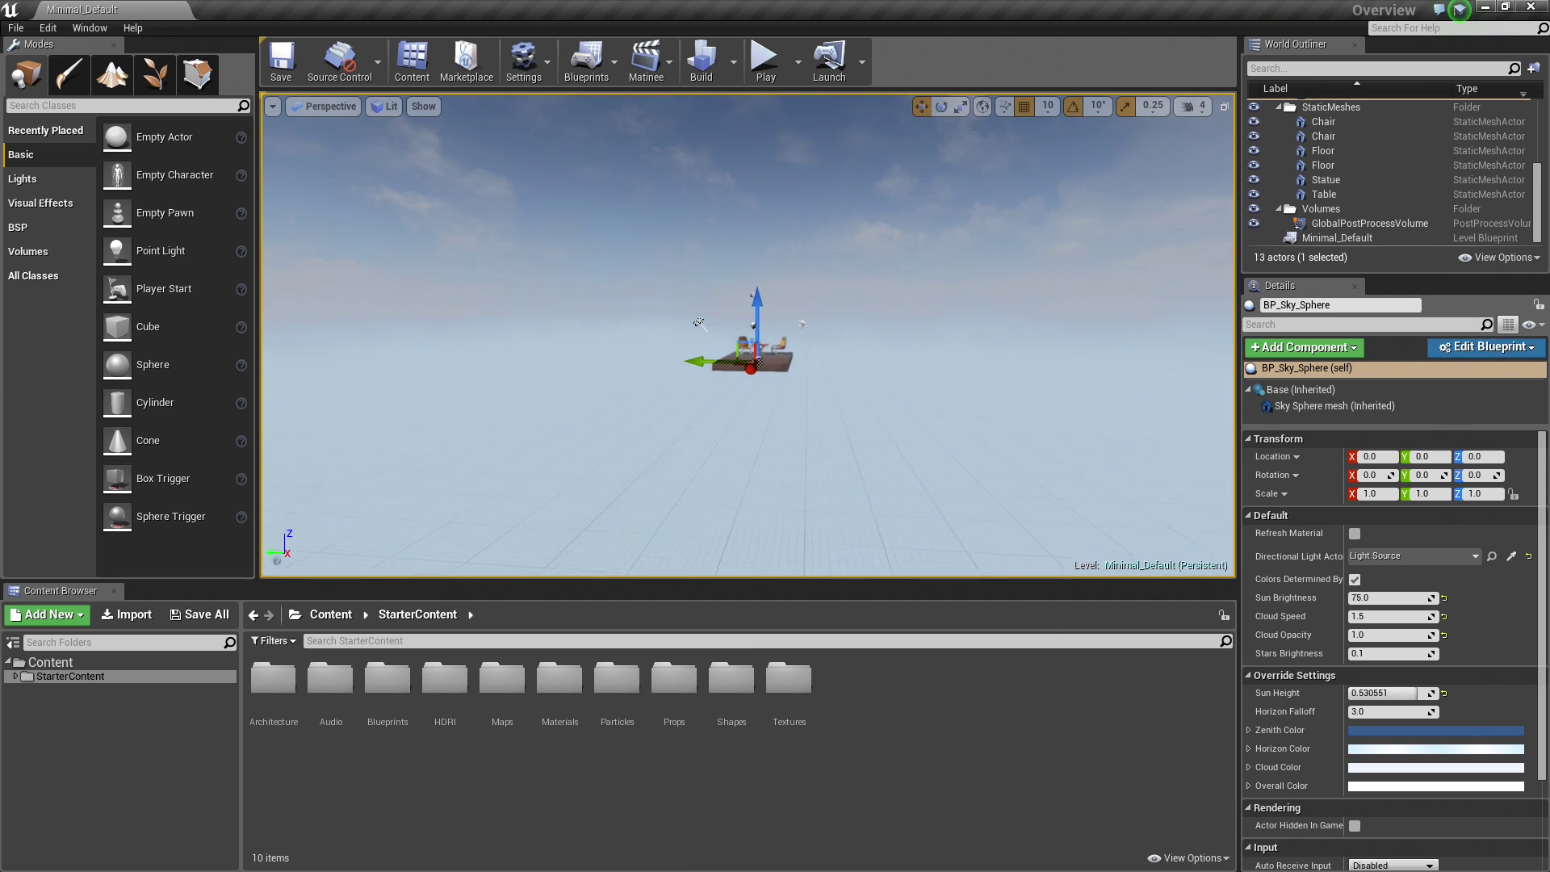
{"action": "left_click_drag", "start_coordinate": [1140, 323], "coordinate": [1140, 339]}
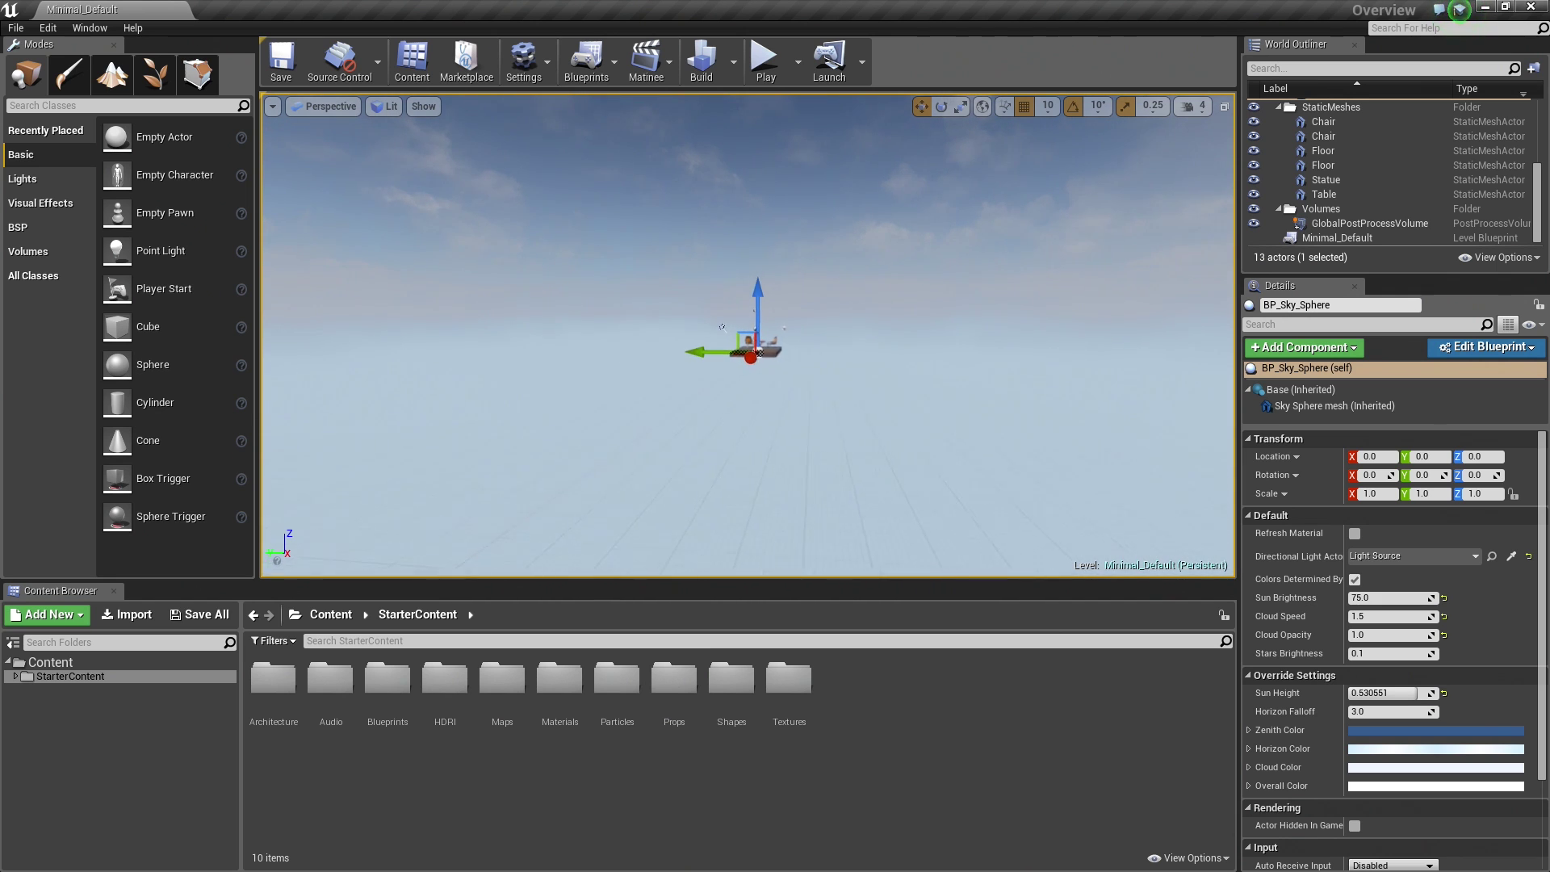
{"action": "key", "text": "w"}
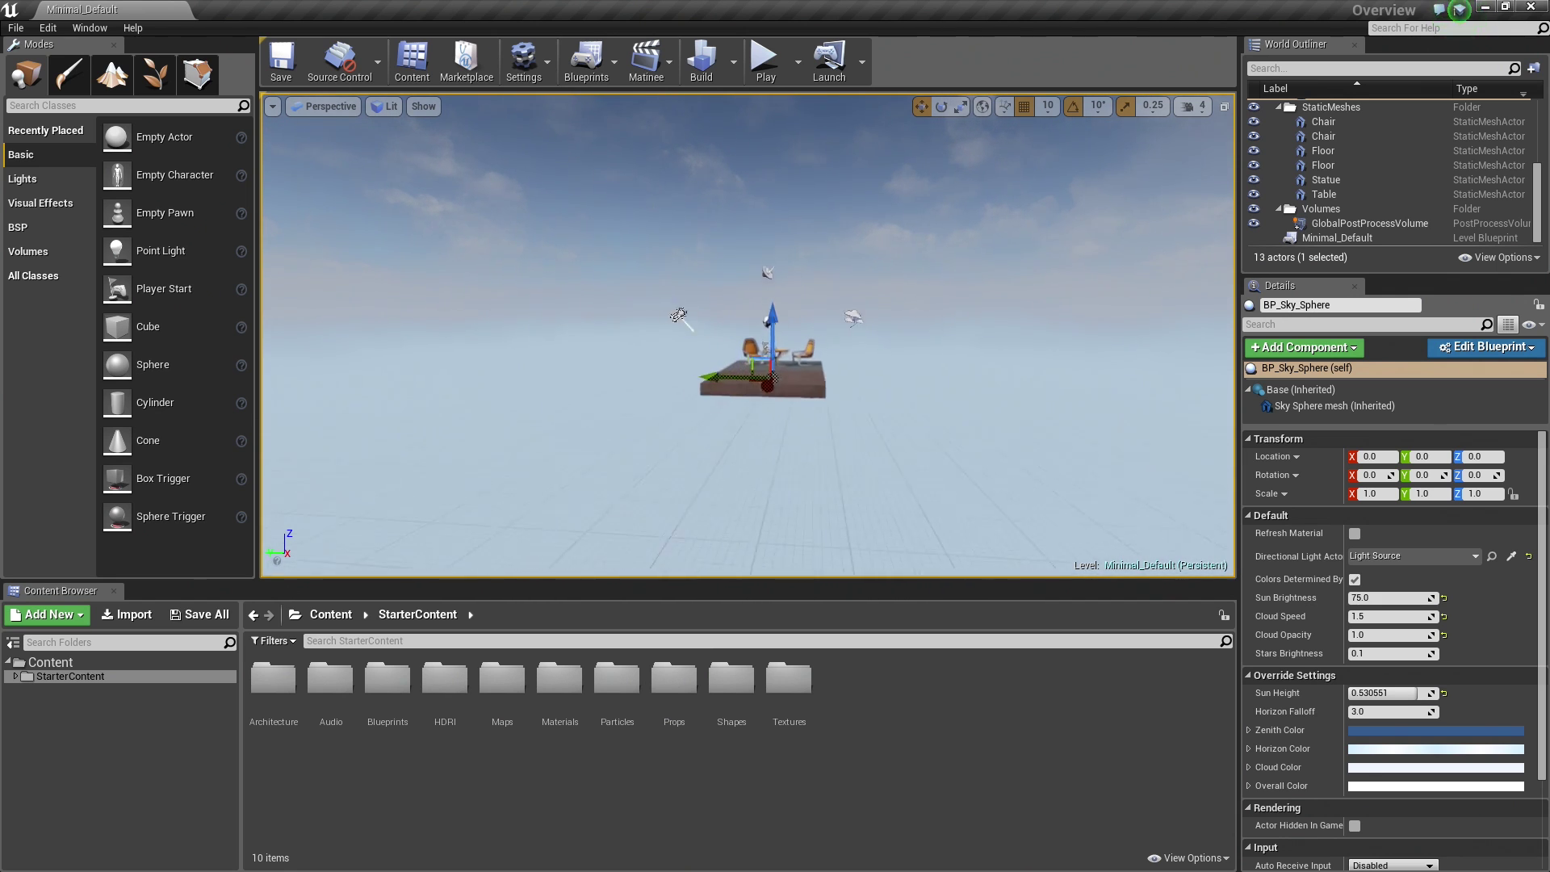
{"action": "key", "text": "s"}
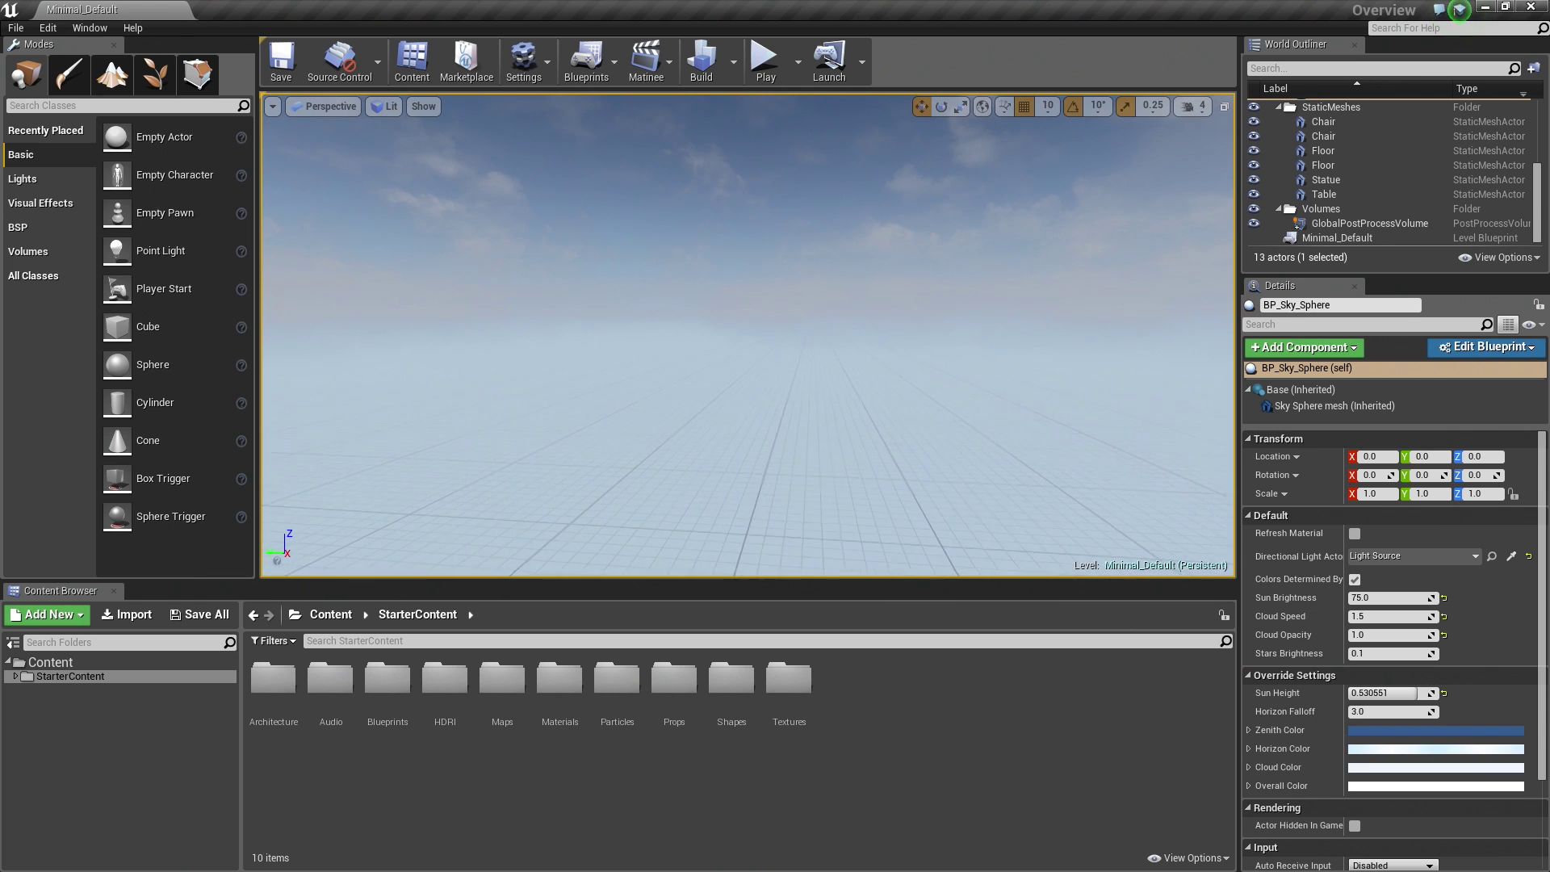
{"action": "key", "text": "w"}
{"action": "key", "text": "s"}
{"action": "key", "text": "w"}
{"action": "key", "text": "w"}
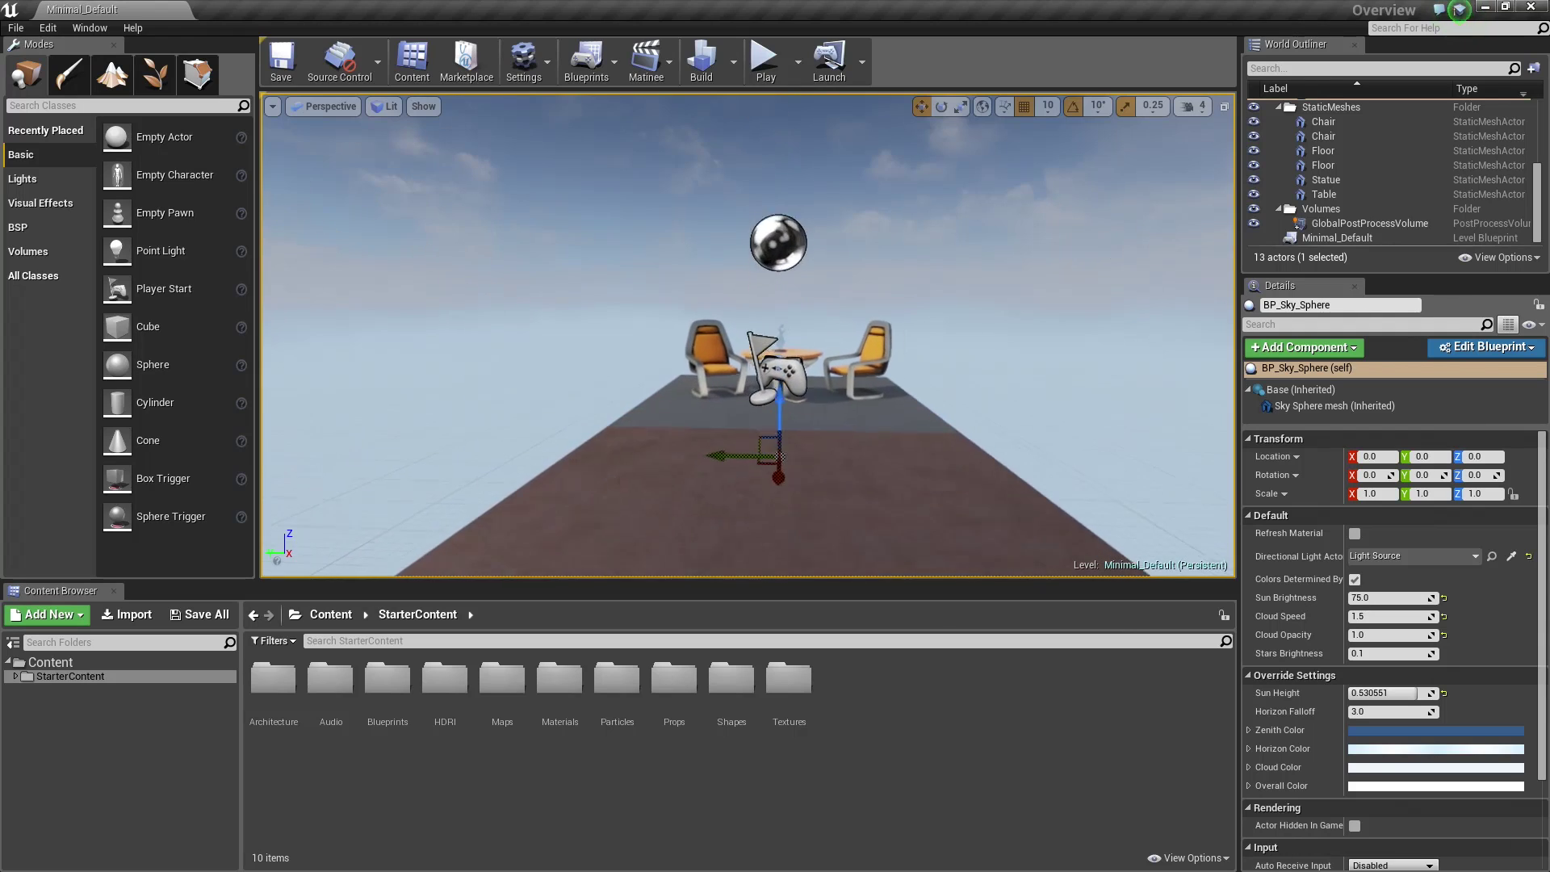
{"action": "left_click_drag", "start_coordinate": [1139, 258], "coordinate": [1140, 255]}
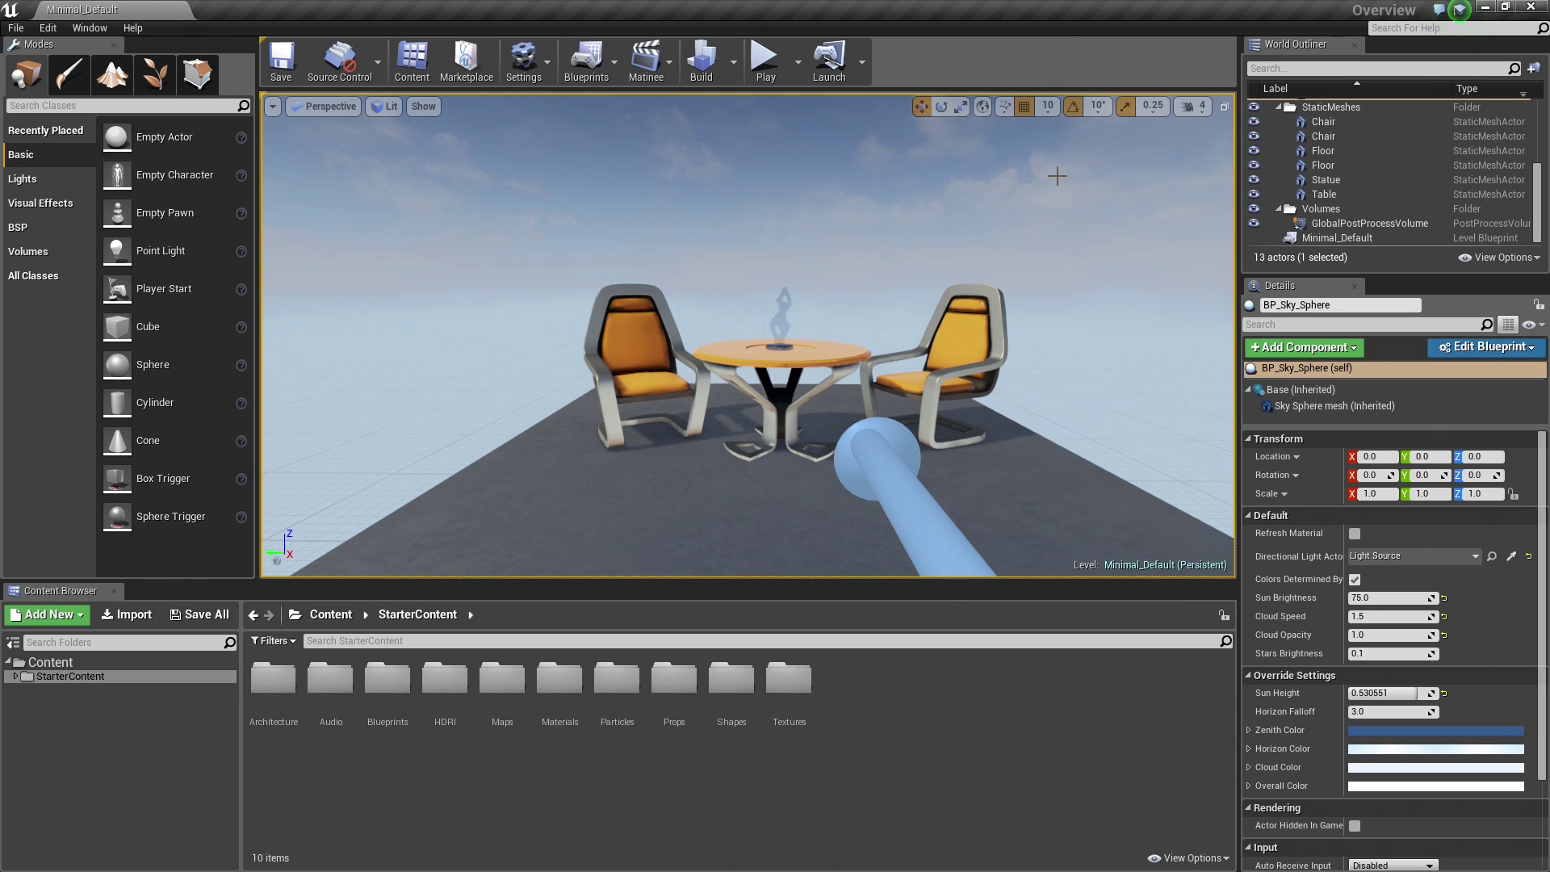
{"action": "right_click_drag", "start_coordinate": [1033, 230], "coordinate": [1009, 231]}
{"action": "key", "text": "w"}
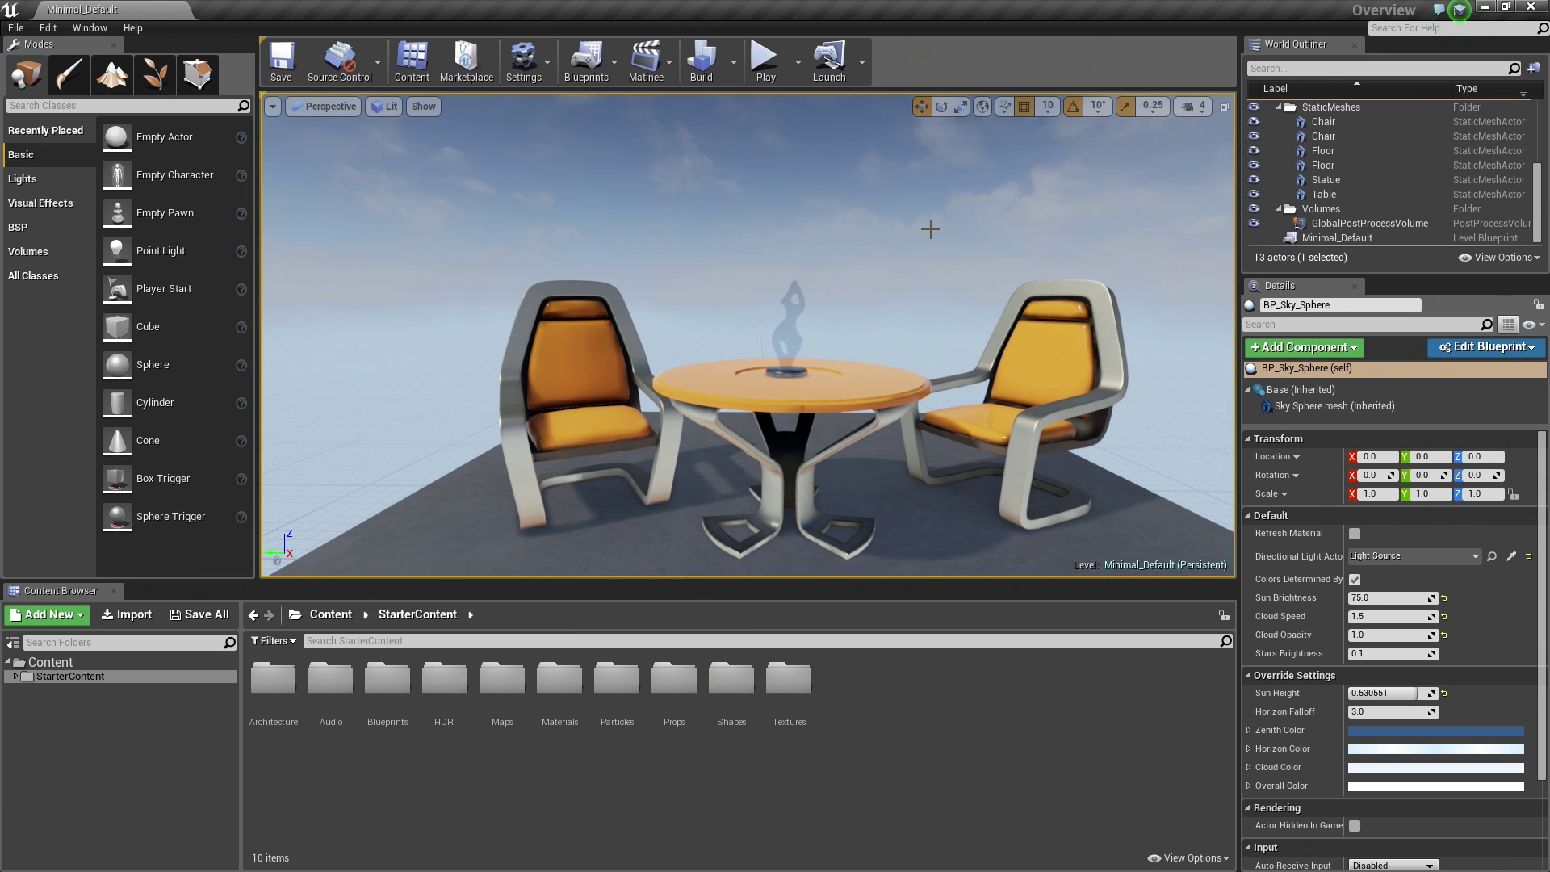
Orbit the camera to look down on the furniture, then select the table and focus the view on it
{"action": "mouse_move", "coordinate": [931, 229]}
{"action": "left_mouse_down", "text": "alt"}
{"action": "mouse_move", "coordinate": [952, 299]}
{"action": "mouse_move", "coordinate": [1033, 364]}
{"action": "mouse_move", "coordinate": [1130, 404]}
{"action": "mouse_move", "coordinate": [1356, 194]}
{"action": "mouse_move", "coordinate": [1170, 387]}
{"action": "mouse_move", "coordinate": [953, 371]}
{"action": "mouse_move", "coordinate": [807, 283]}
{"action": "mouse_move", "coordinate": [759, 210]}
{"action": "mouse_move", "coordinate": [630, 214]}
{"action": "mouse_move", "coordinate": [517, 315]}
{"action": "mouse_move", "coordinate": [630, 202]}
{"action": "mouse_move", "coordinate": [710, 242]}
{"action": "mouse_move", "coordinate": [824, 371]}
{"action": "mouse_move", "coordinate": [985, 137]}
{"action": "mouse_move", "coordinate": [993, 186]}
{"action": "mouse_move", "coordinate": [926, 233]}
{"action": "left_mouse_up", "text": "alt"}
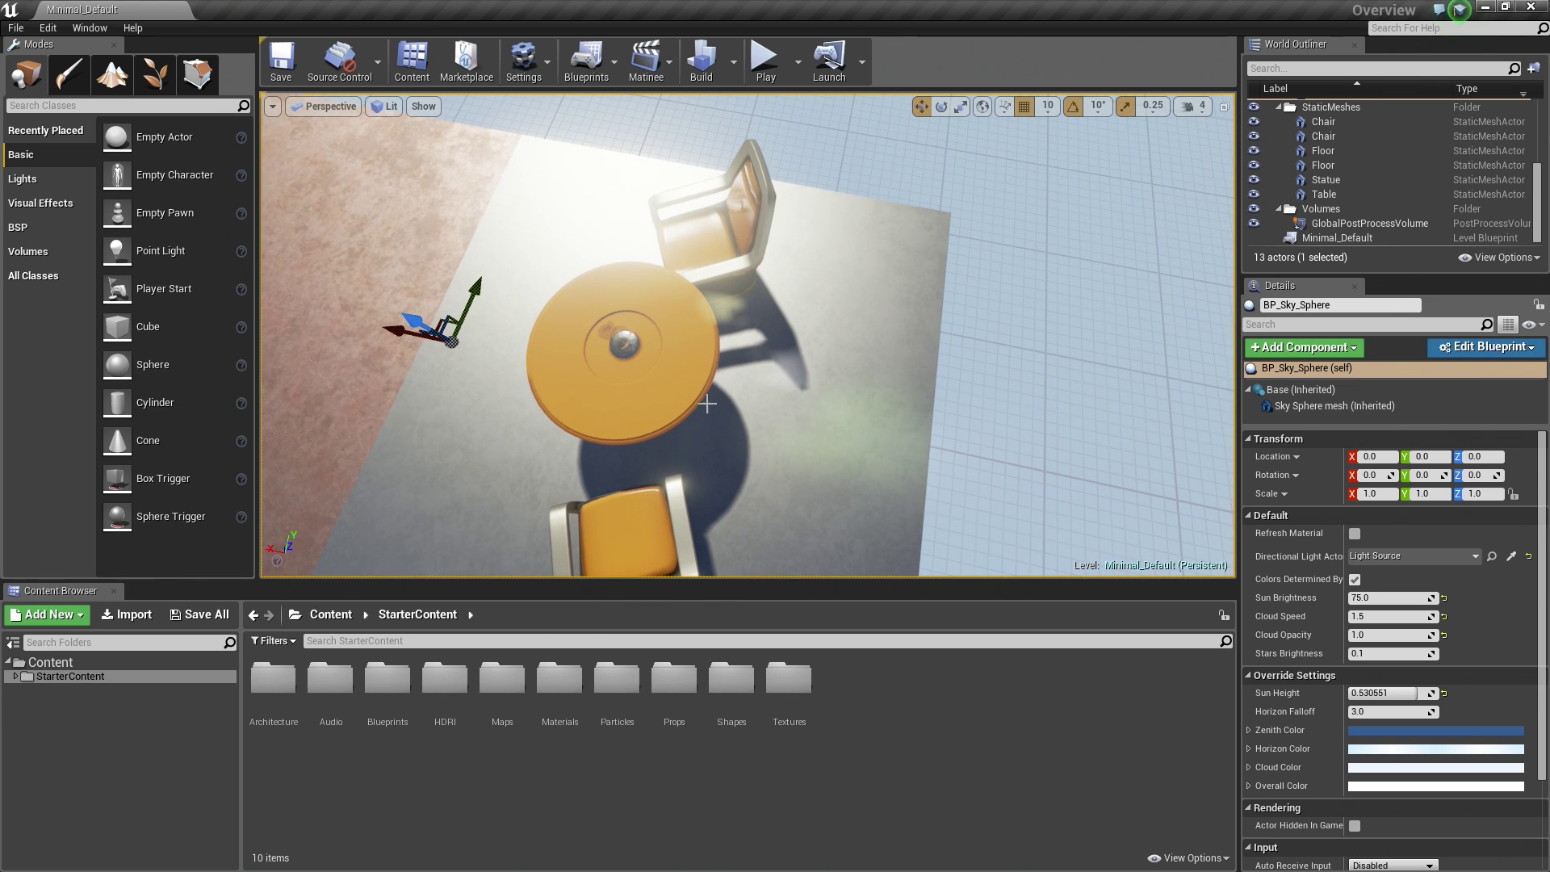
{"action": "left_click", "coordinate": [733, 406]}
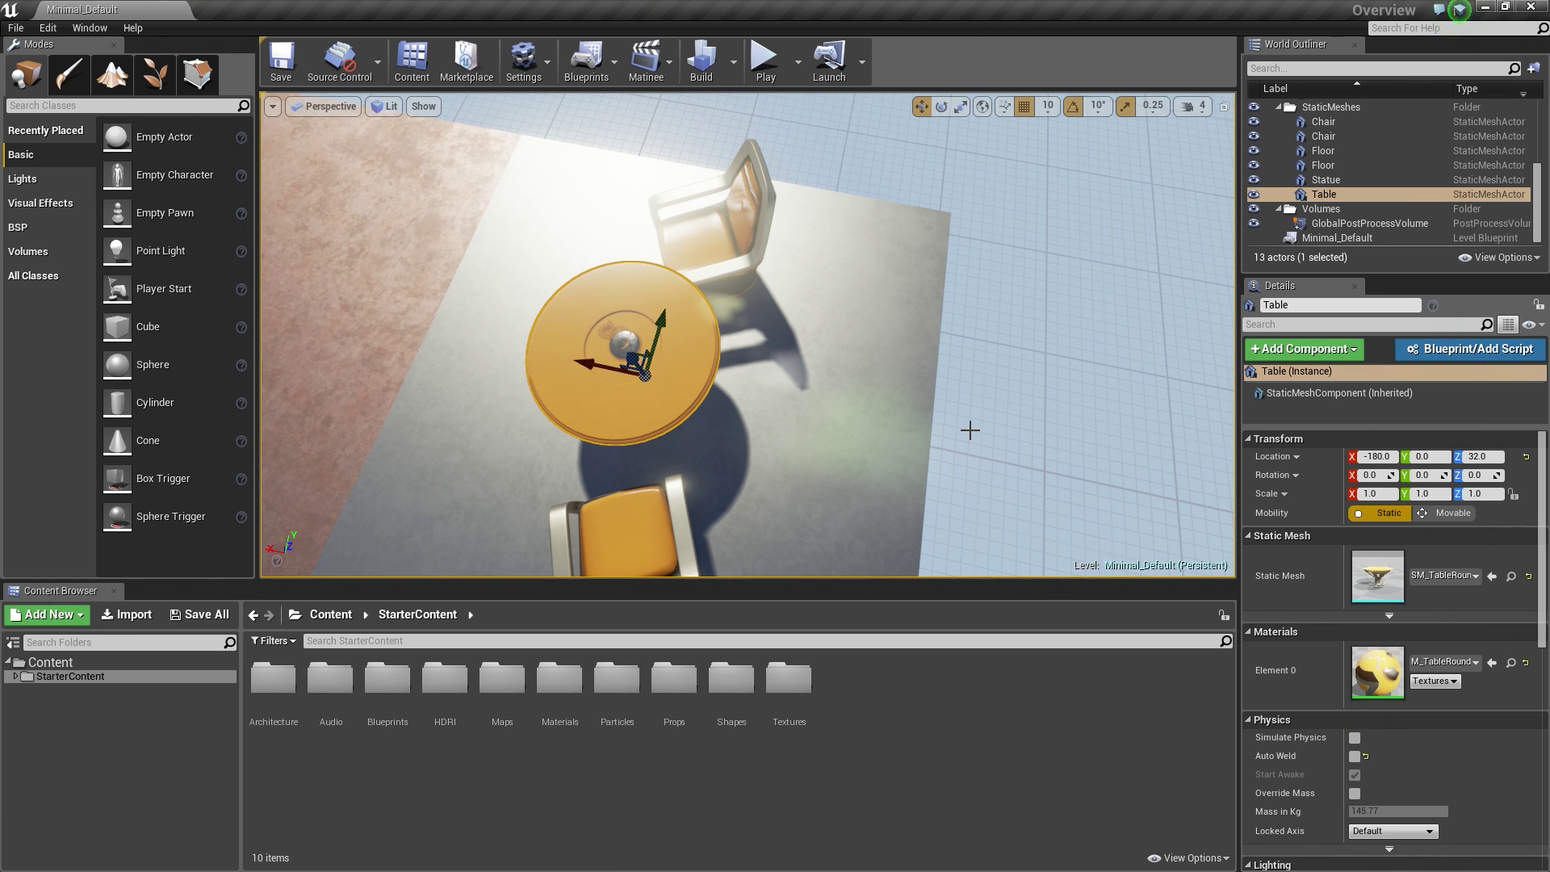
{"action": "key", "text": "f"}
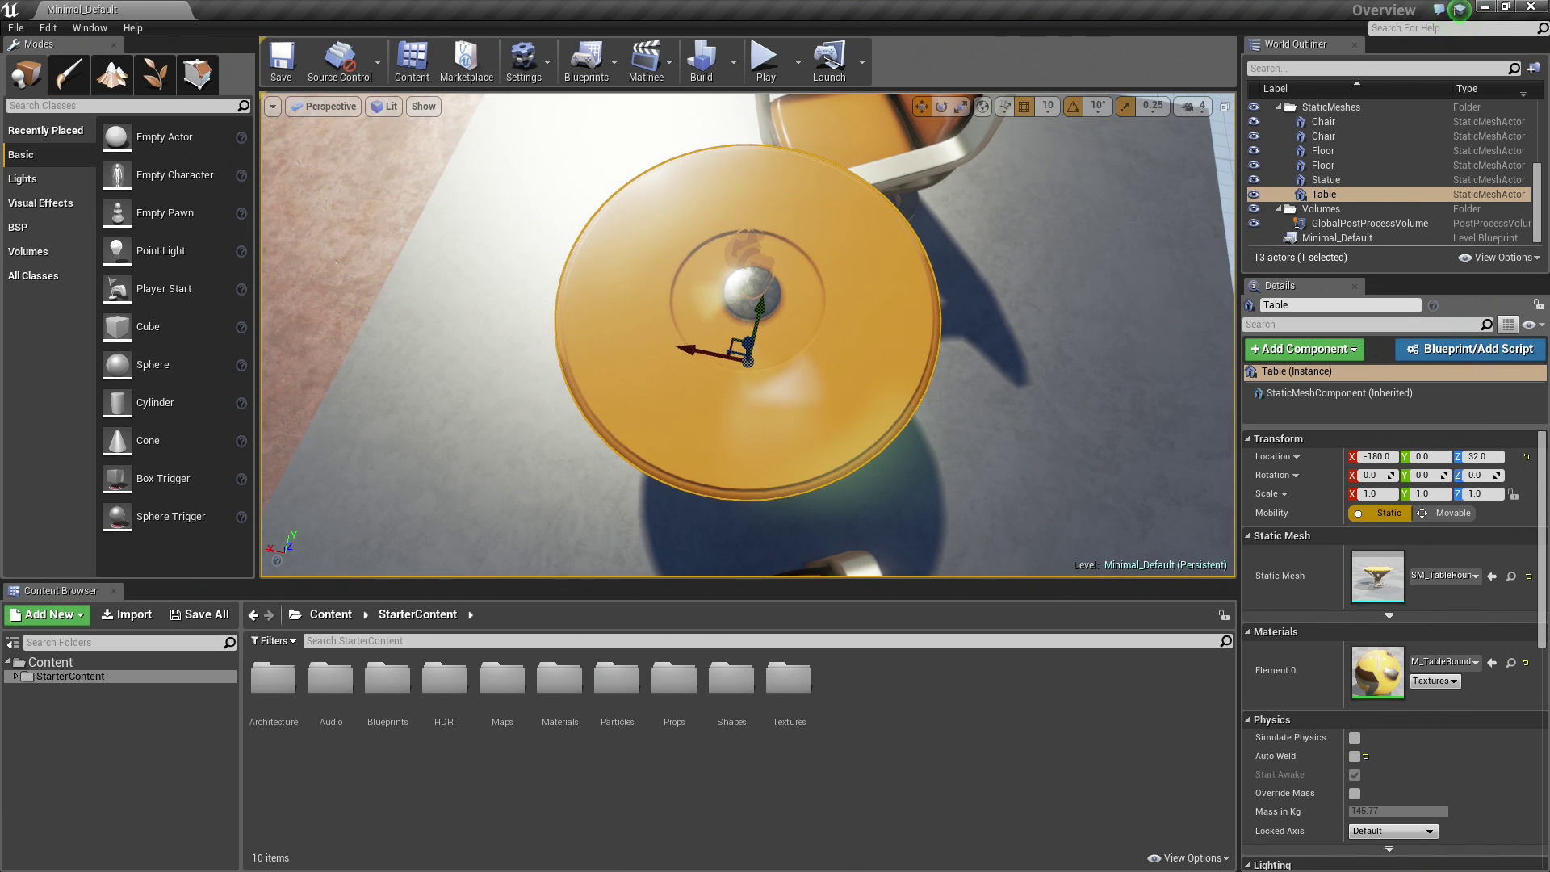
Orbit the camera around the selected table, from above to a slightly raised front view between the two chairs
{"action": "left_click_drag", "start_coordinate": [883, 350], "coordinate": [1106, 189], "text": "alt"}
{"action": "left_click_drag", "start_coordinate": [883, 259], "coordinate": [856, 302], "text": "alt"}
{"action": "left_click_drag", "start_coordinate": [748, 406], "coordinate": [751, 406], "text": "alt"}
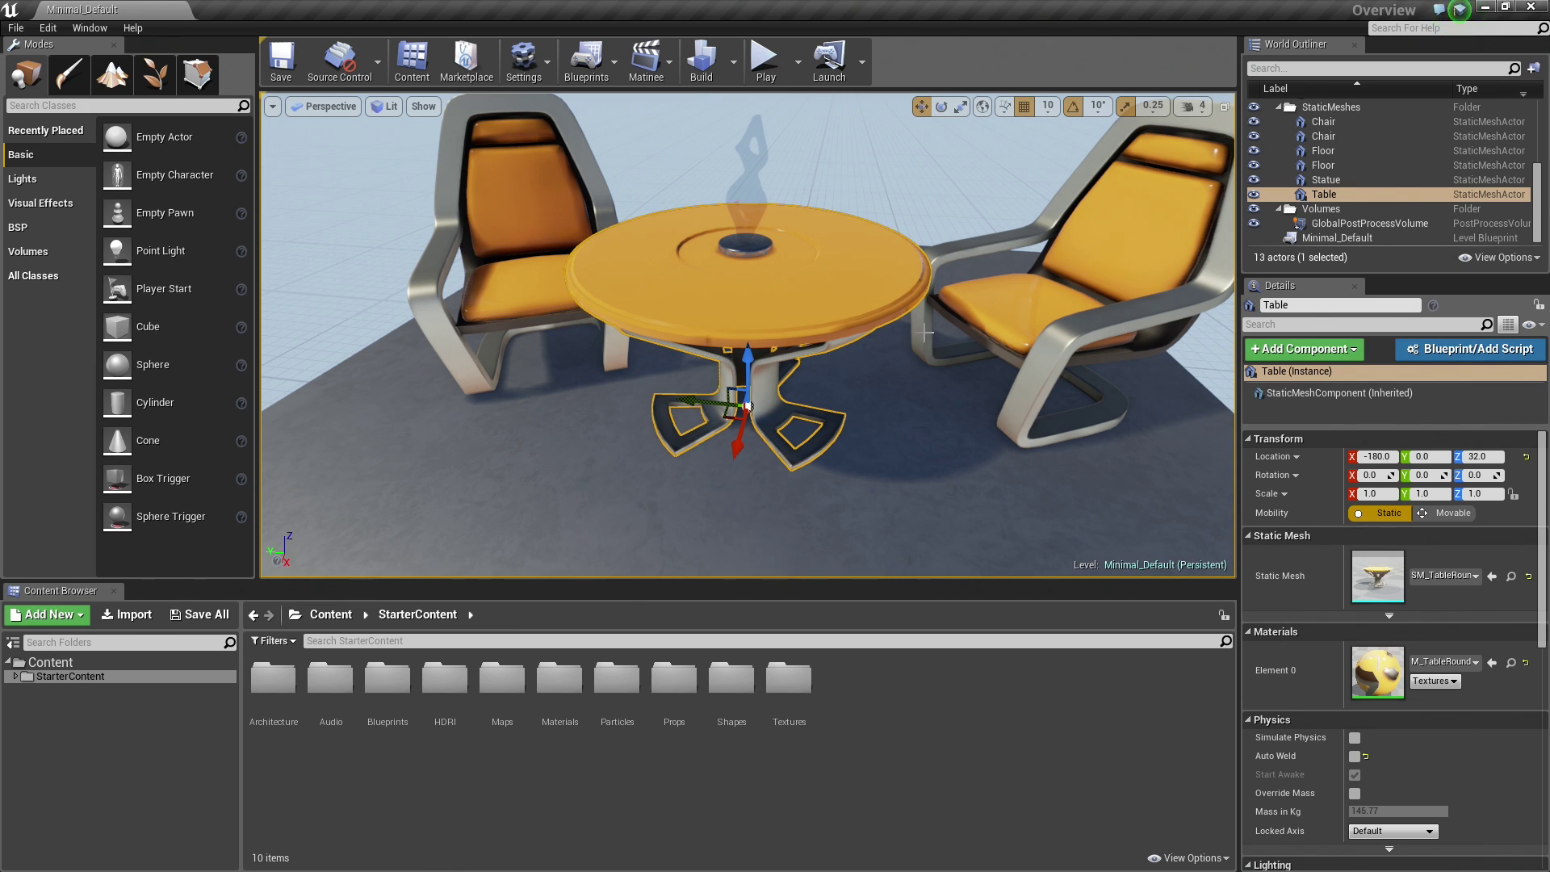
Zoom the camera out from the selected table and back in several times, ending on a close view
{"action": "right_click_drag", "start_coordinate": [927, 332], "coordinate": [846, 332], "text": "alt"}
{"action": "scroll", "coordinate": [747, 377], "scroll_direction": "down", "scroll_amount": 8}
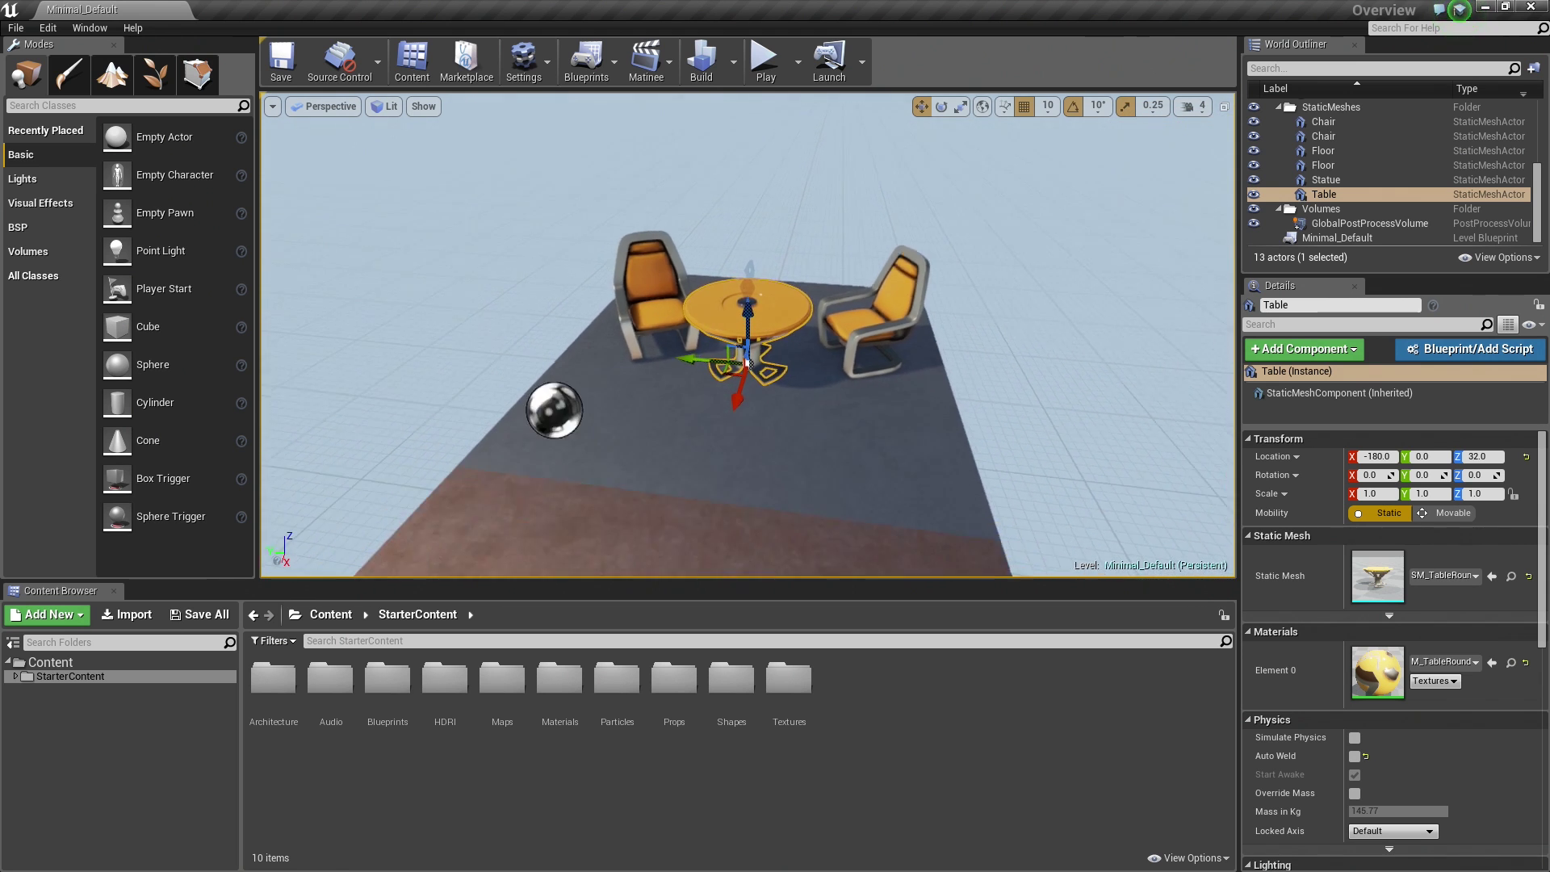
{"action": "scroll", "coordinate": [749, 347], "scroll_direction": "up", "scroll_amount": 12}
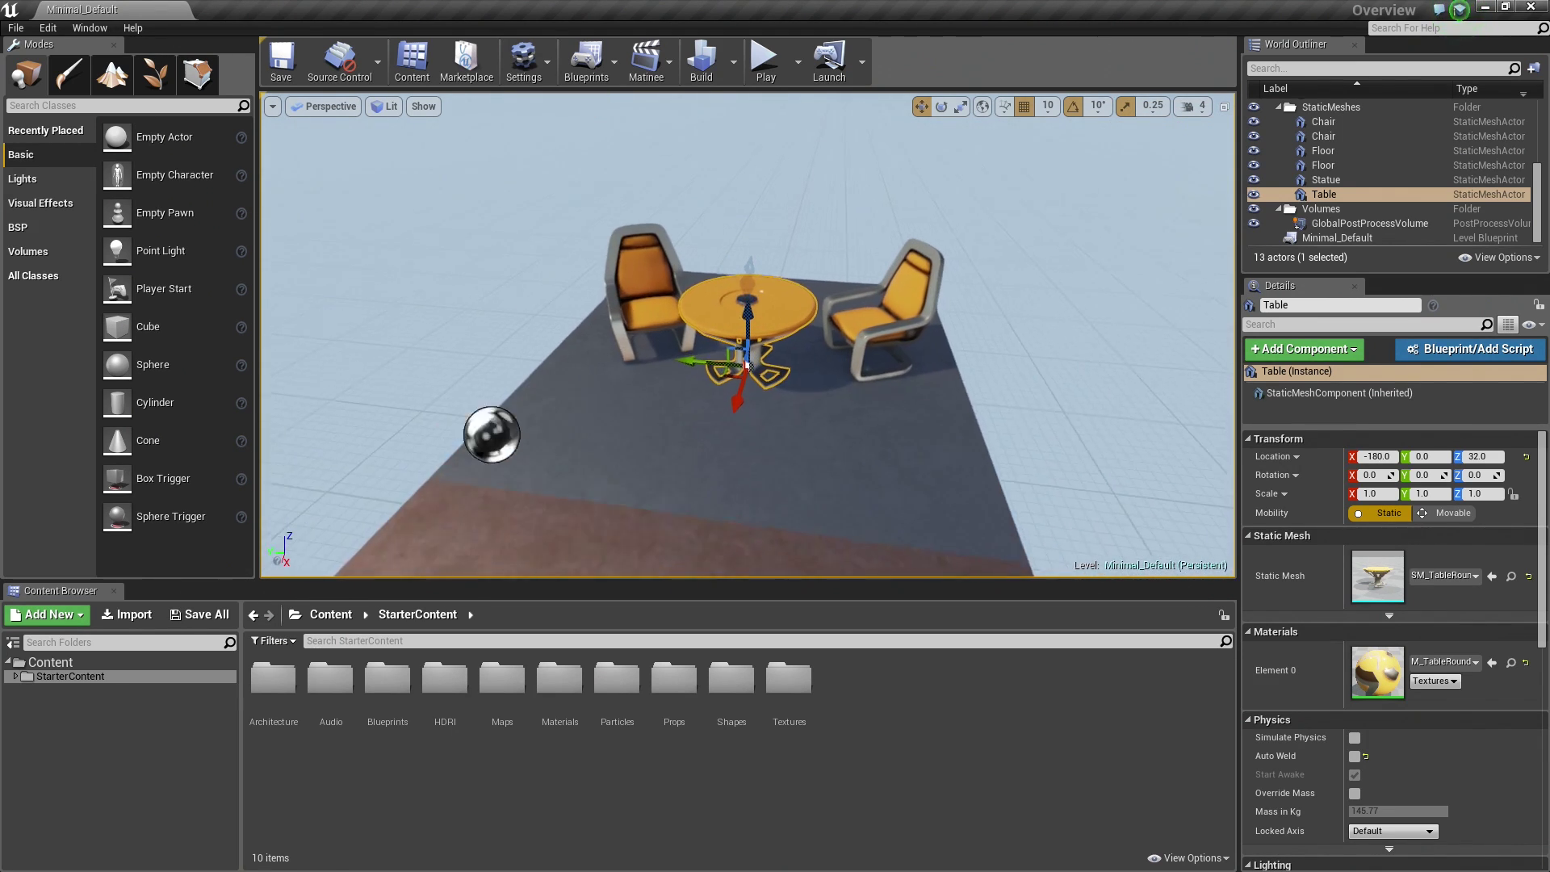
{"action": "scroll", "coordinate": [748, 401], "scroll_direction": "down", "scroll_amount": 2}
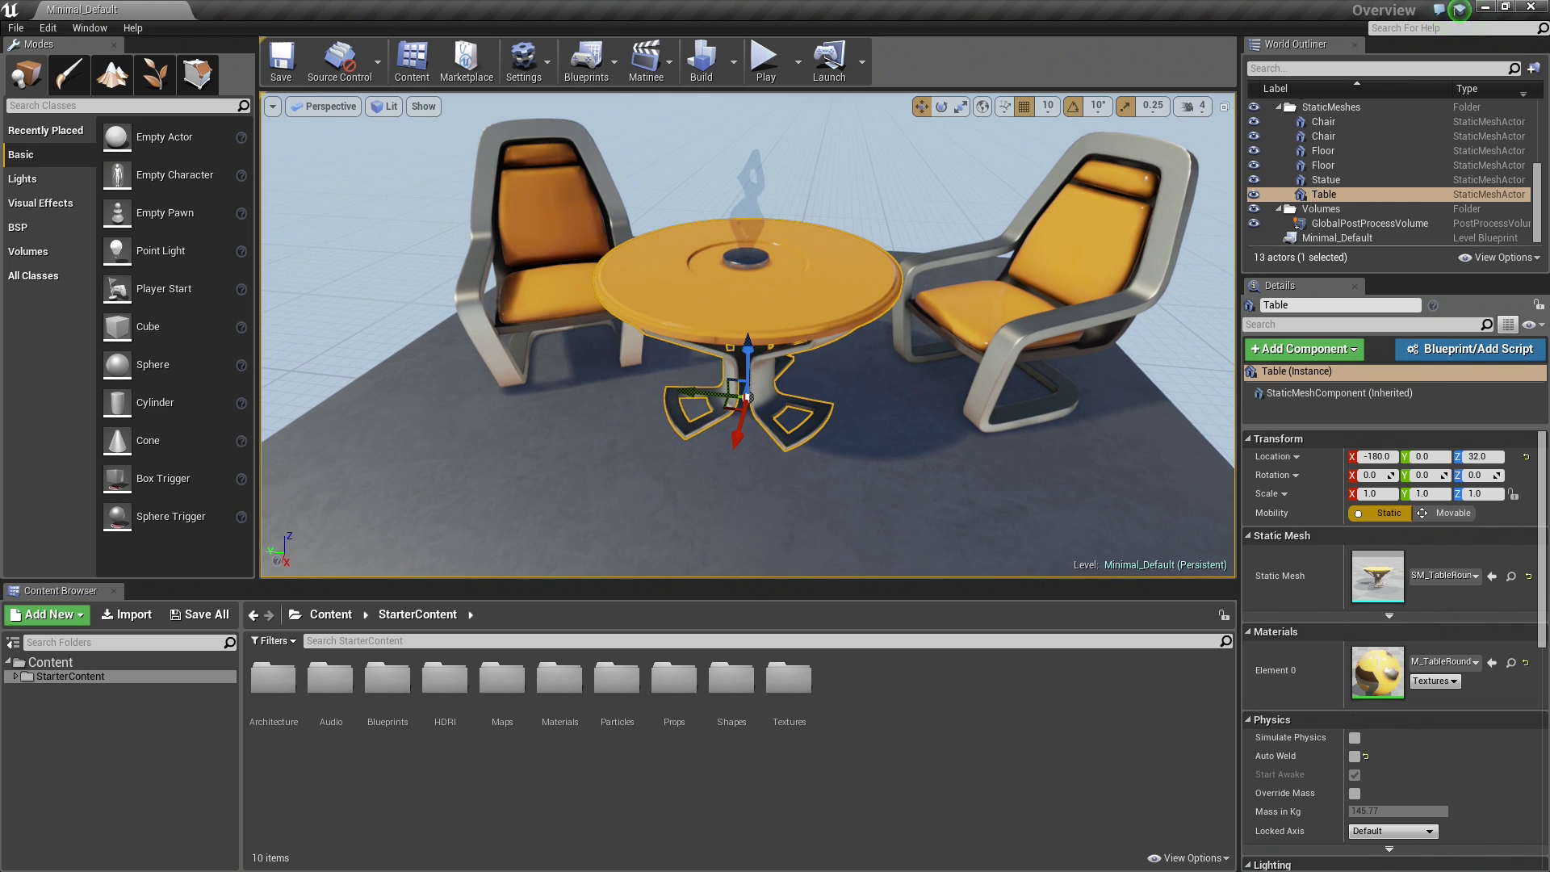
{"action": "scroll", "coordinate": [748, 398], "scroll_direction": "down", "scroll_amount": 12}
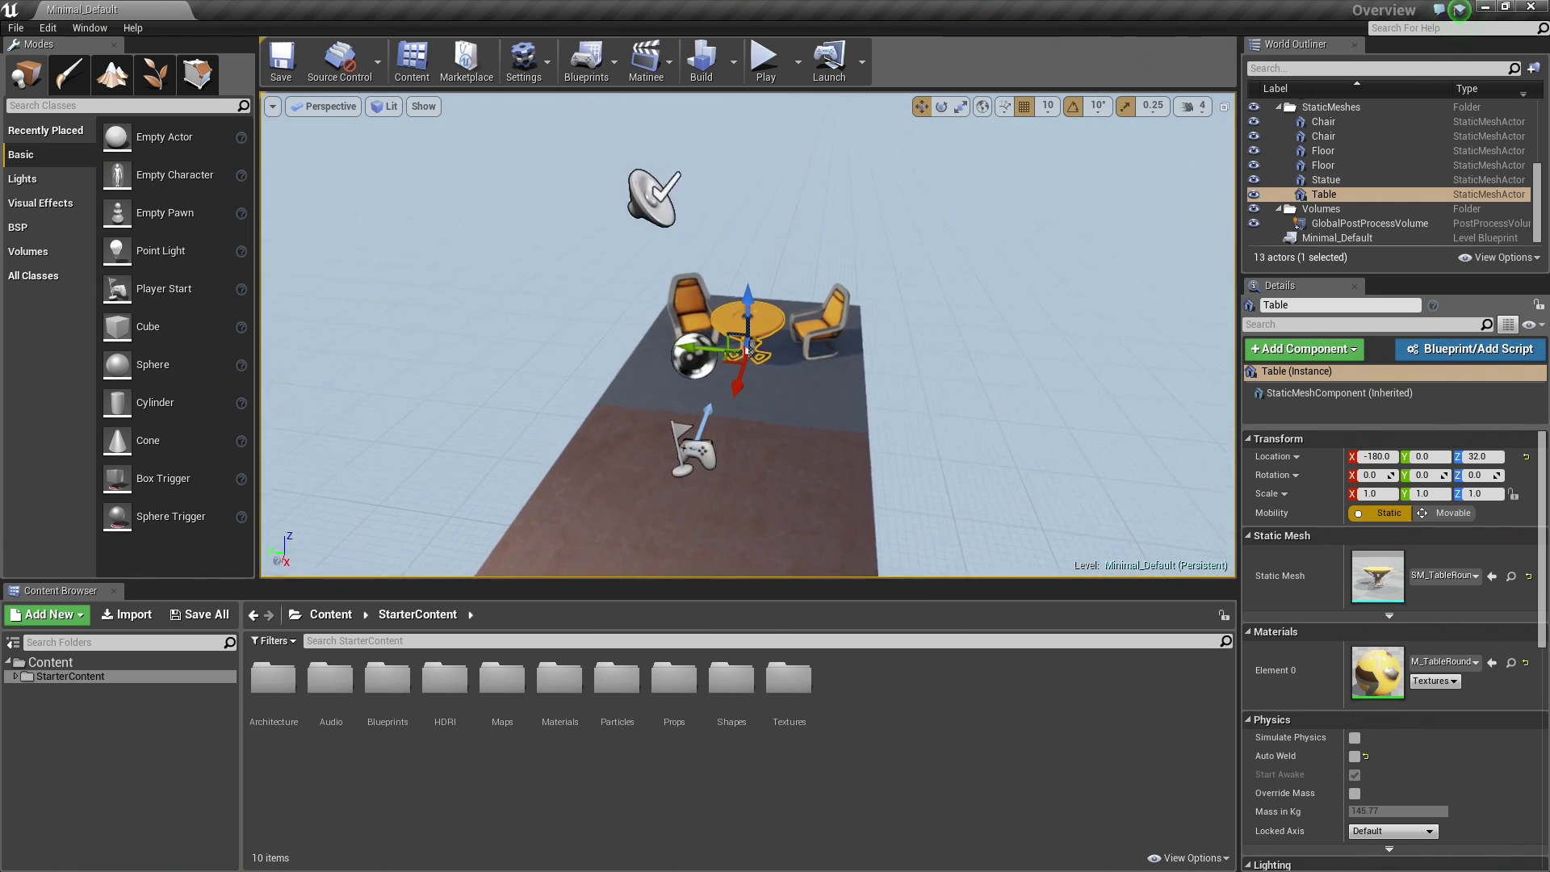
{"action": "scroll", "coordinate": [749, 346], "scroll_direction": "up", "scroll_amount": 12}
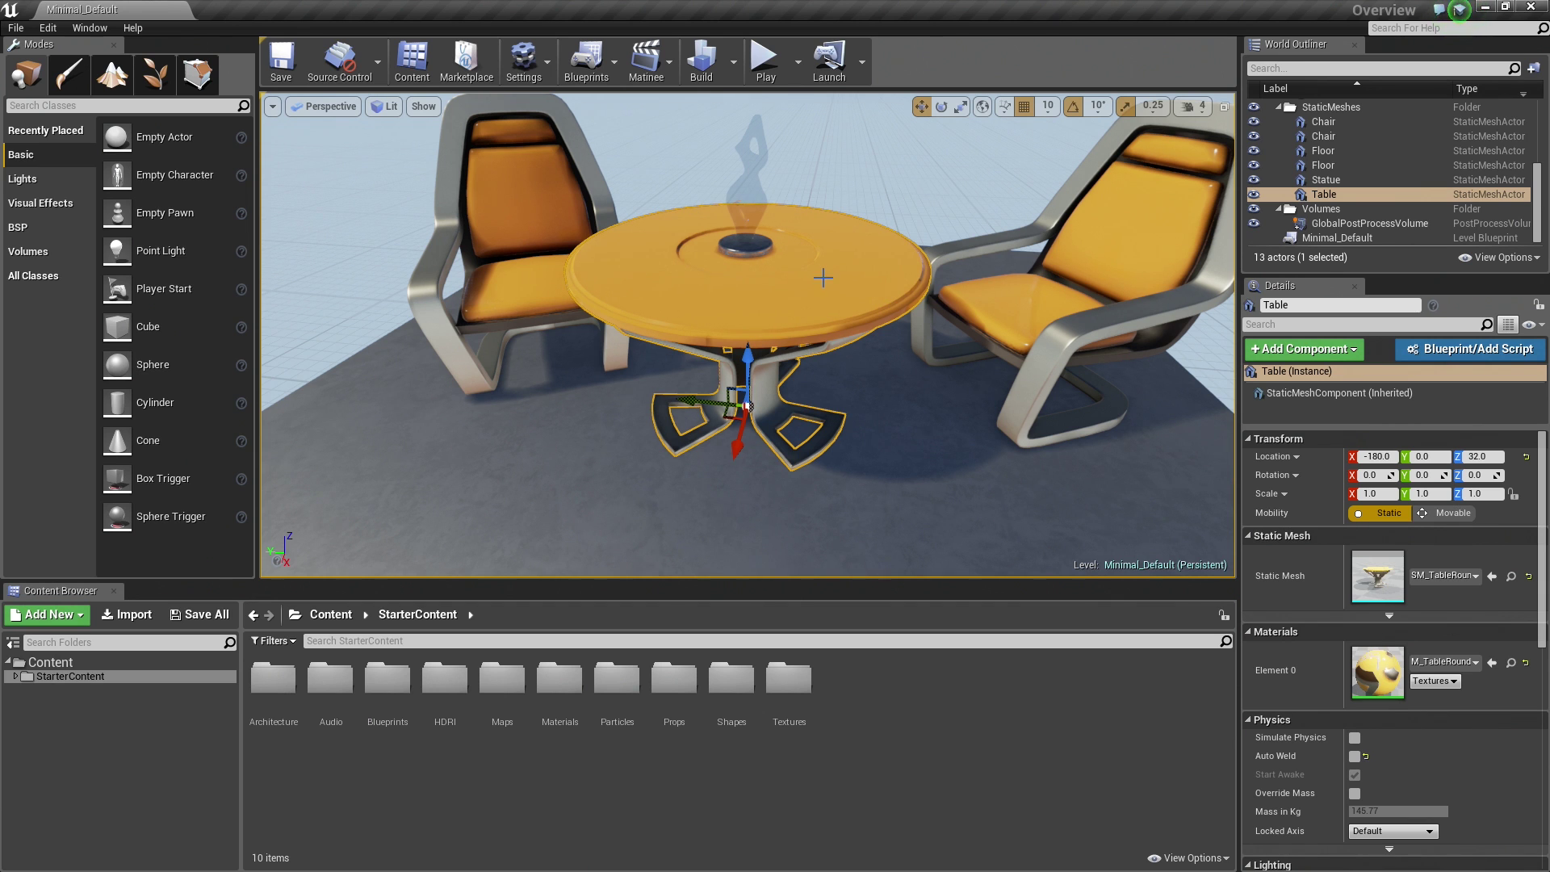
Pan the camera away from the selected table and refocus the view on it
{"action": "middle_click_drag", "start_coordinate": [825, 284], "coordinate": [856, 182]}
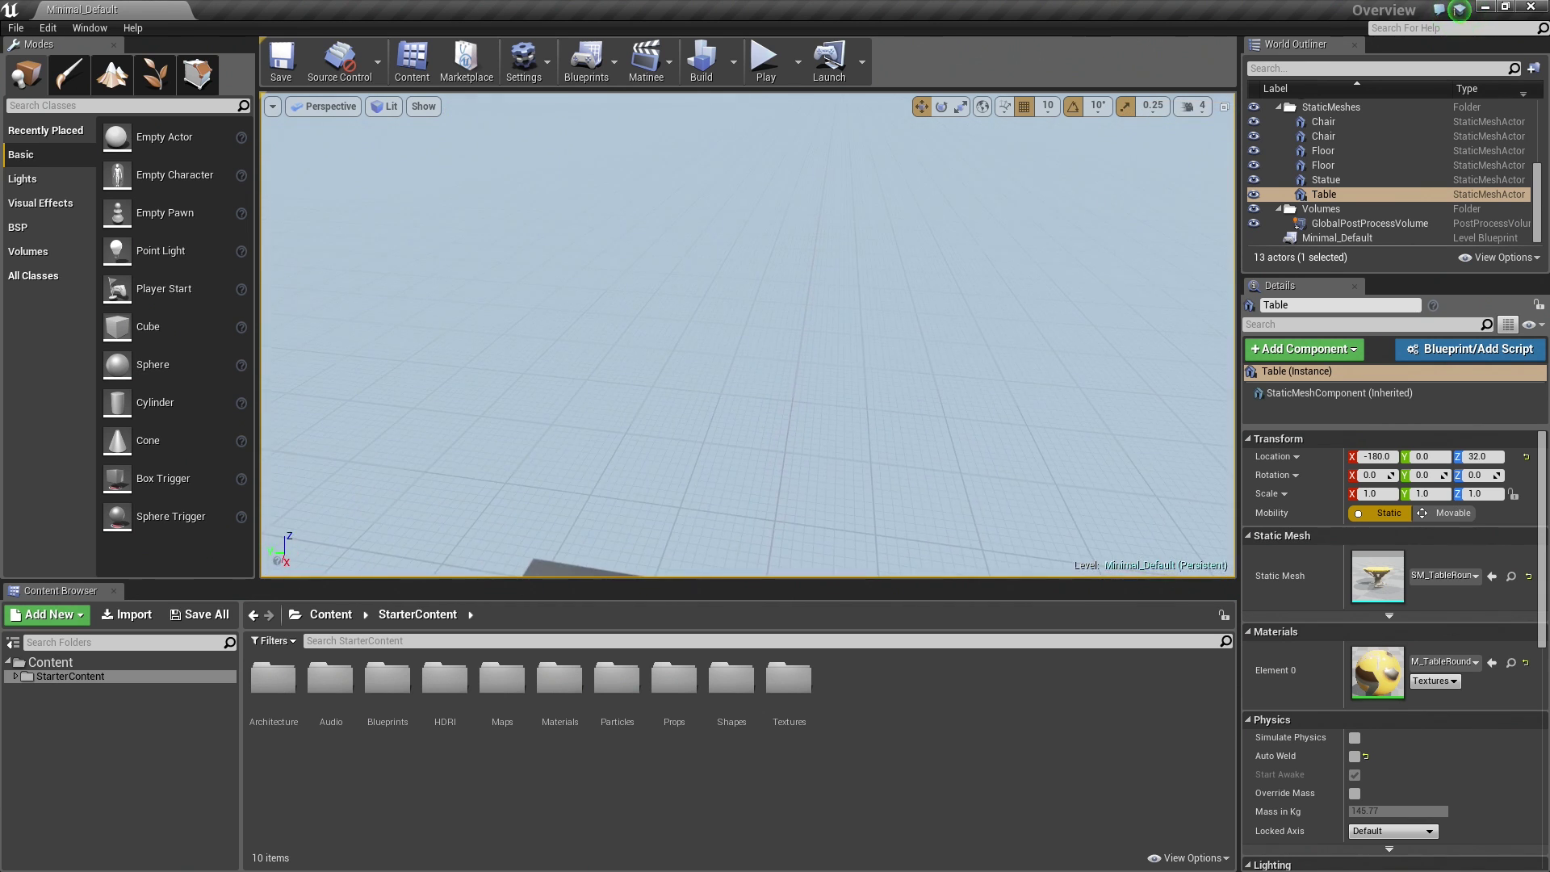
{"action": "key", "text": "f"}
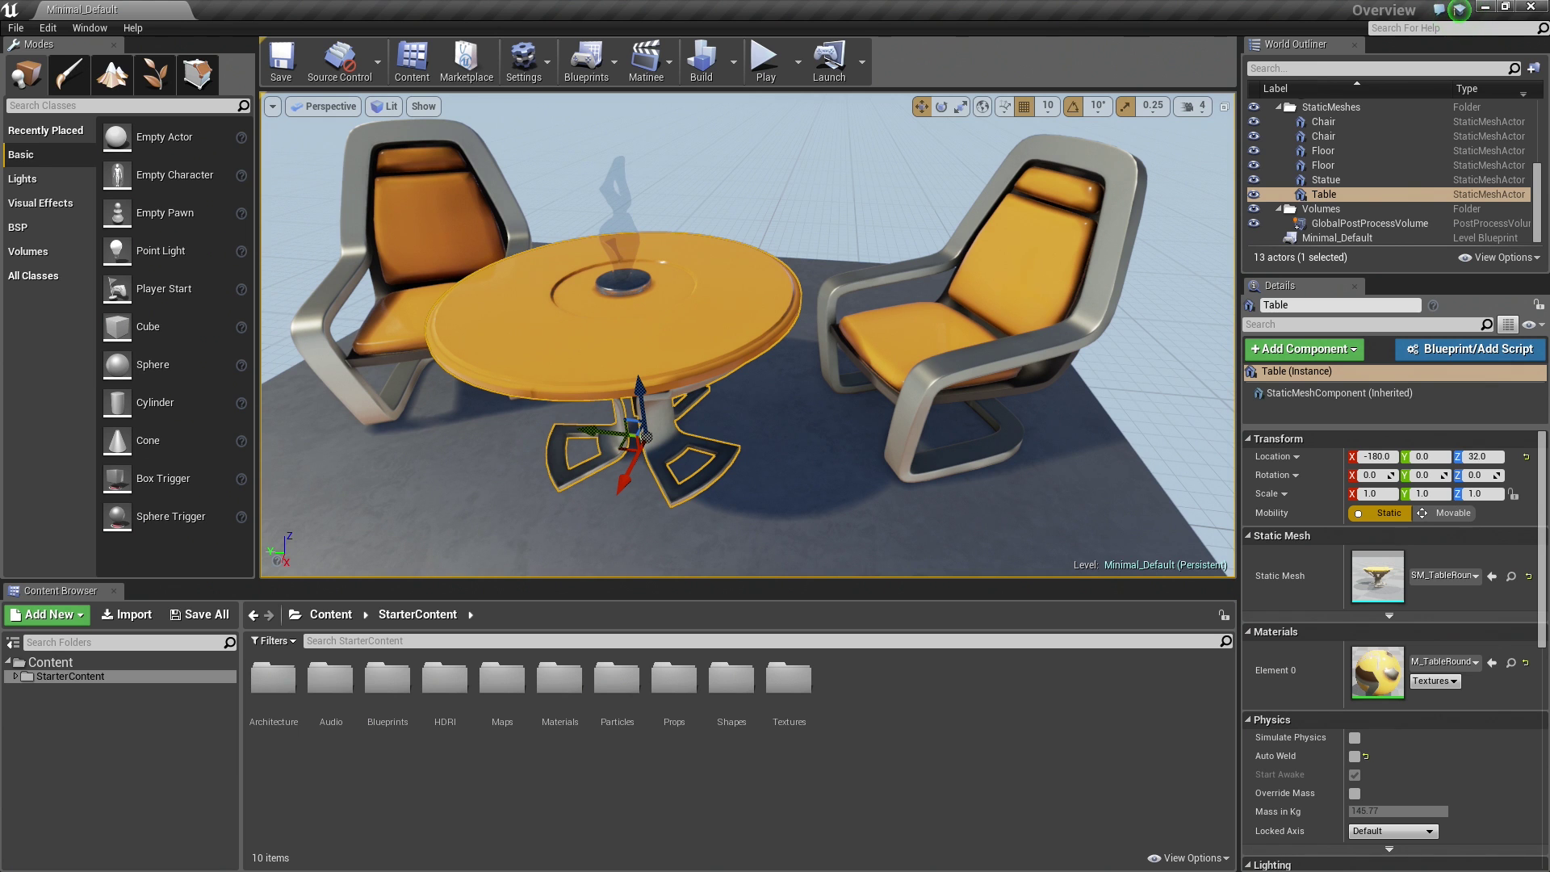
{"action": "mouse_move", "coordinate": [748, 372]}
{"action": "middle_mouse_down"}
{"action": "mouse_move", "coordinate": [747, 202]}
{"action": "mouse_move", "coordinate": [815, 283]}
{"action": "mouse_move", "coordinate": [807, 383]}
{"action": "mouse_move", "coordinate": [762, 331]}
{"action": "mouse_move", "coordinate": [710, 343]}
{"action": "mouse_move", "coordinate": [557, 323]}
{"action": "mouse_move", "coordinate": [710, 325]}
{"action": "mouse_move", "coordinate": [779, 351]}
{"action": "mouse_move", "coordinate": [726, 384]}
{"action": "middle_mouse_up"}
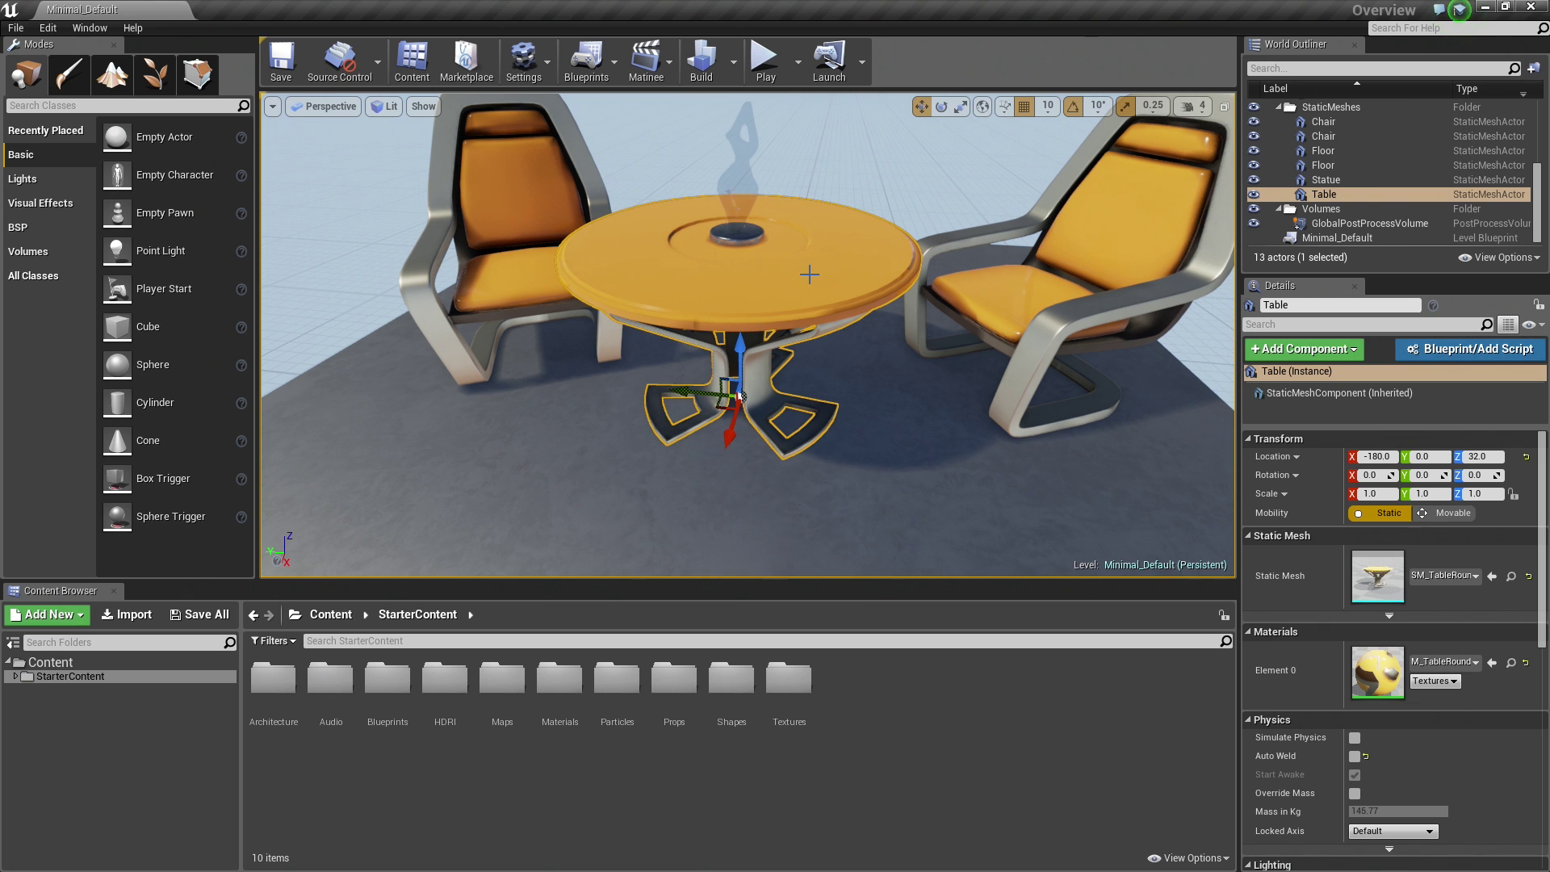
{"action": "left_click_drag", "start_coordinate": [747, 275], "coordinate": [755, 202]}
{"action": "key", "text": "f"}
Rotate and pan the camera until the table is out of view, then frame the table again
{"action": "right_click_drag", "start_coordinate": [748, 334], "coordinate": [706, 343]}
{"action": "right_click_drag", "start_coordinate": [853, 329], "coordinate": [820, 272]}
{"action": "middle_click_drag", "start_coordinate": [820, 323], "coordinate": [726, 291]}
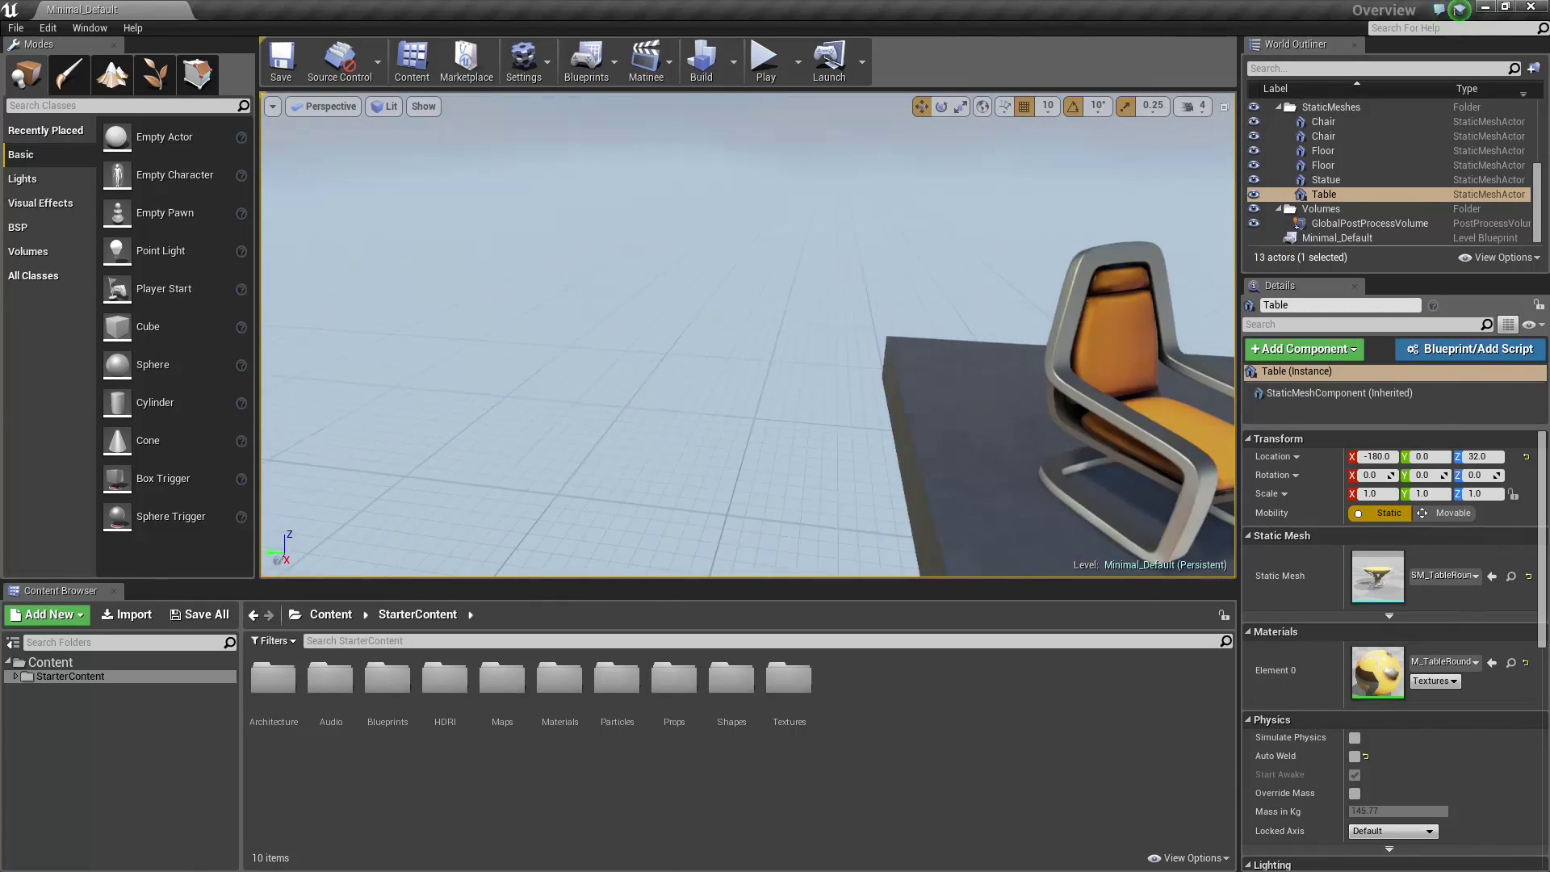
{"action": "key", "text": "f"}
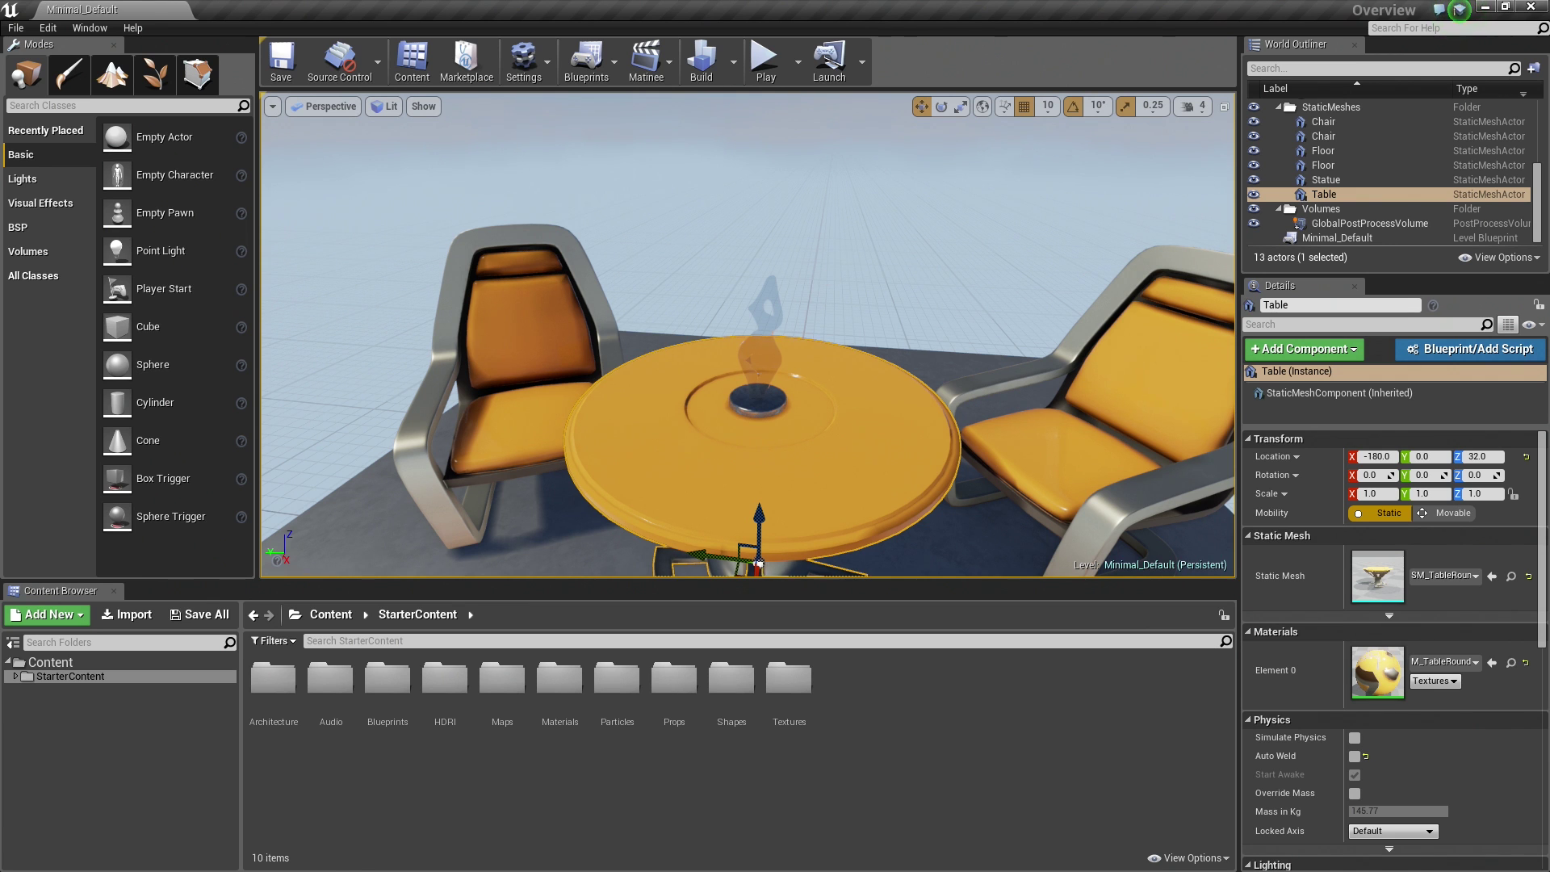
Tilt the camera up and fly it forward and backward past the furniture, refocusing on the table after each move
{"action": "right_click_drag", "start_coordinate": [758, 339], "coordinate": [751, 283]}
{"action": "key", "text": "w"}
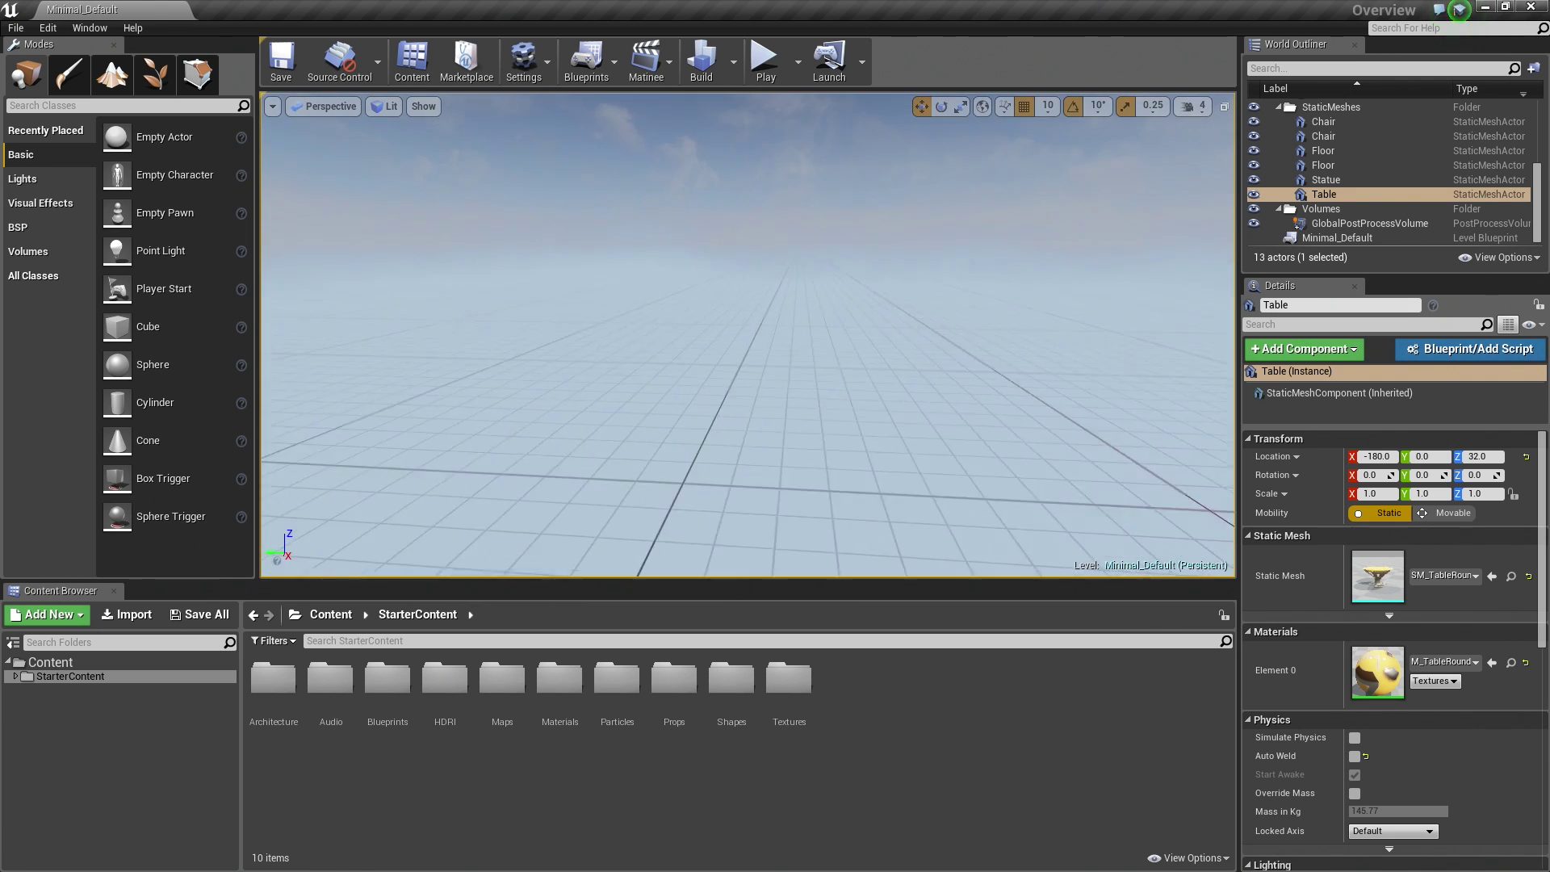
{"action": "key", "text": "f"}
{"action": "key", "text": "s"}
{"action": "key", "text": "w"}
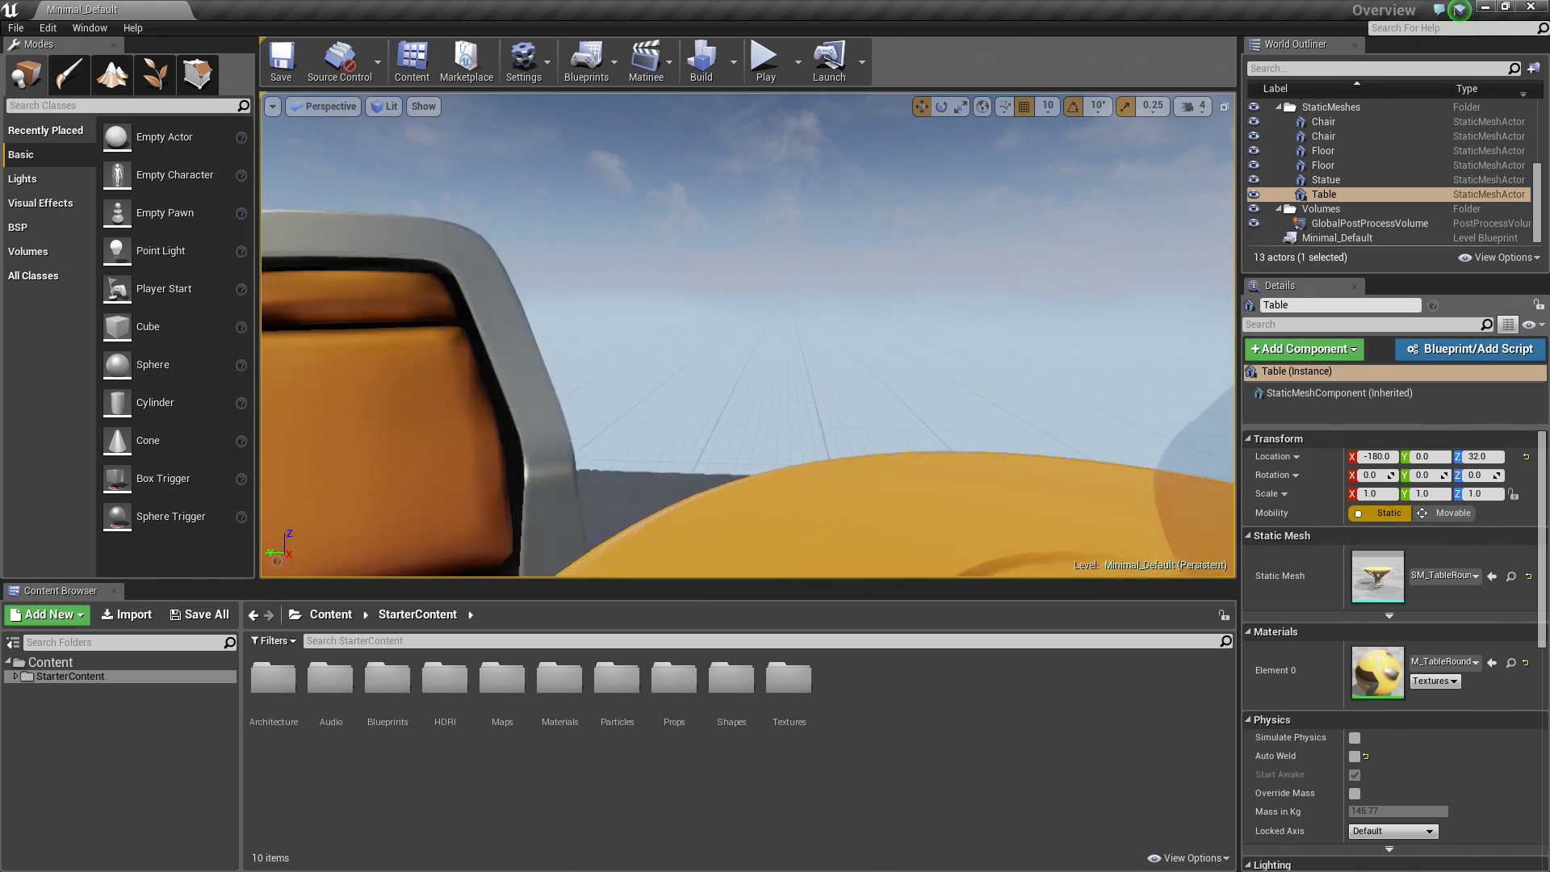
{"action": "key", "text": "f"}
Fly the camera sideways, forward, up and down around the table and chairs
{"action": "key", "text": "a"}
{"action": "key", "text": "d"}
{"action": "key", "text": "a"}
{"action": "key", "text": "w"}
{"action": "key", "text": "d"}
{"action": "key", "text": "e"}
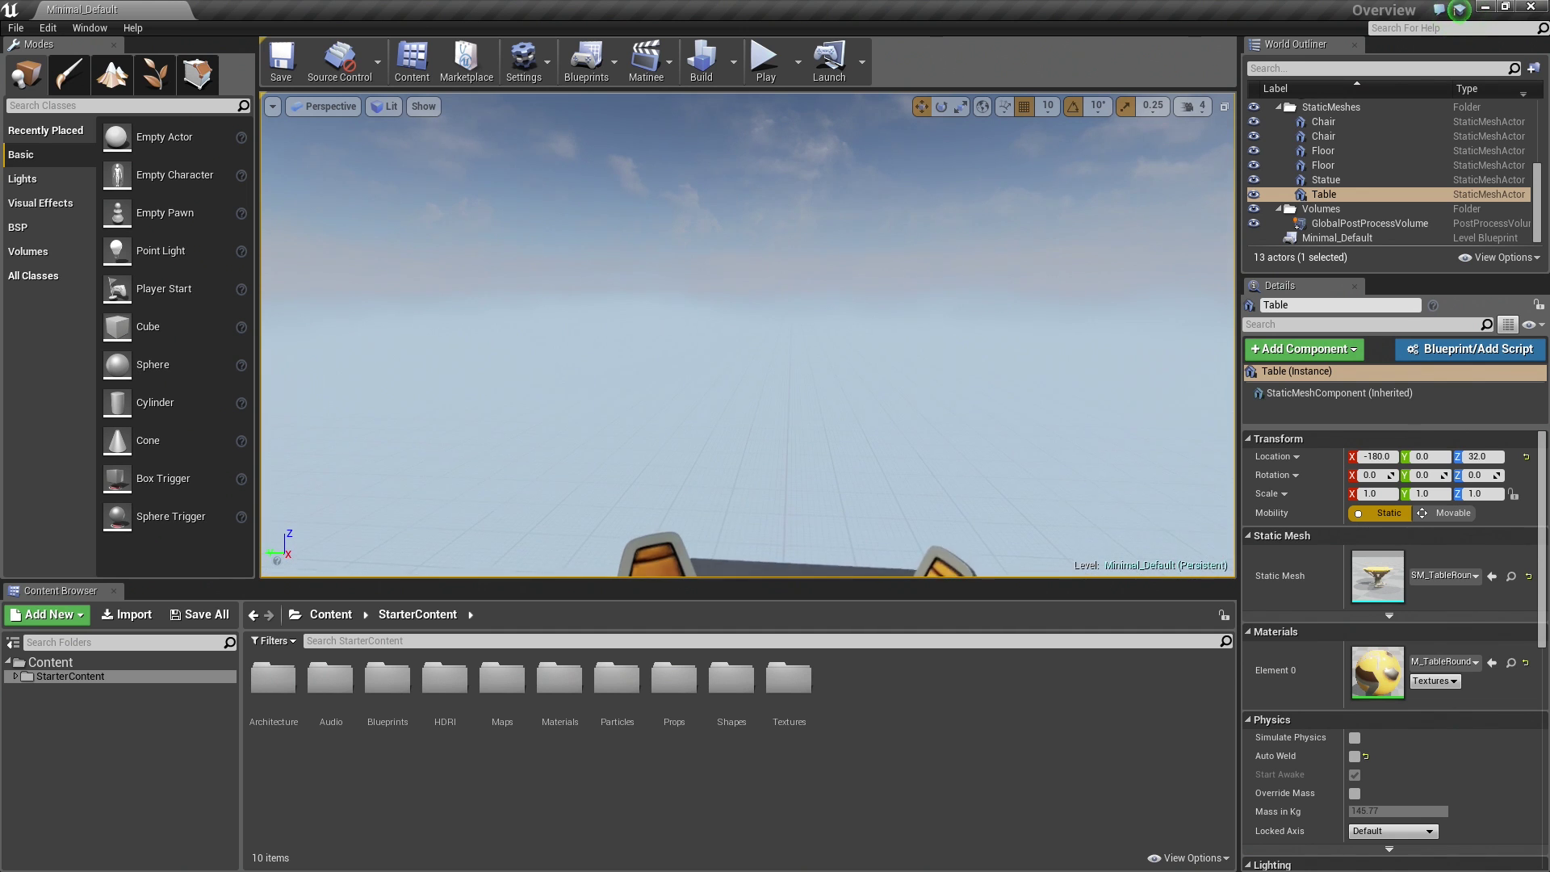
{"action": "key", "text": "q"}
Turn and fly the camera to a low view of the table and chairs from across the brown floor
{"action": "mouse_move", "coordinate": [748, 335]}
{"action": "right_mouse_down"}
{"action": "mouse_move", "coordinate": [695, 305]}
{"action": "mouse_move", "coordinate": [733, 322]}
{"action": "right_mouse_up"}
{"action": "key", "text": "w"}
{"action": "key", "text": "s"}
{"action": "right_click_drag", "start_coordinate": [803, 415], "coordinate": [803, 414]}
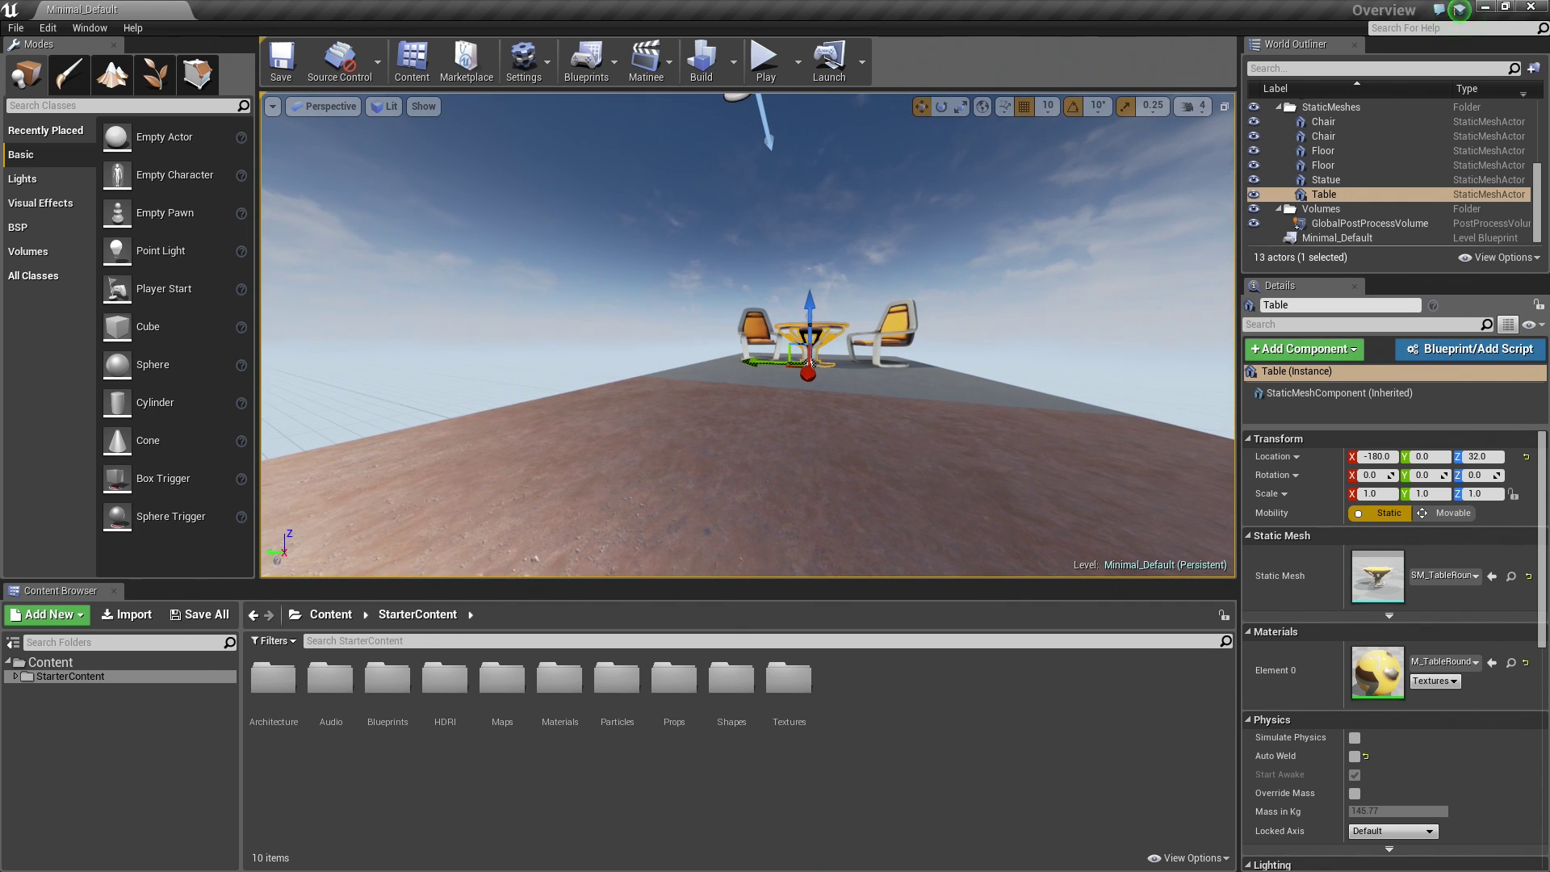
{"action": "right_click_drag", "start_coordinate": [826, 275], "coordinate": [826, 275]}
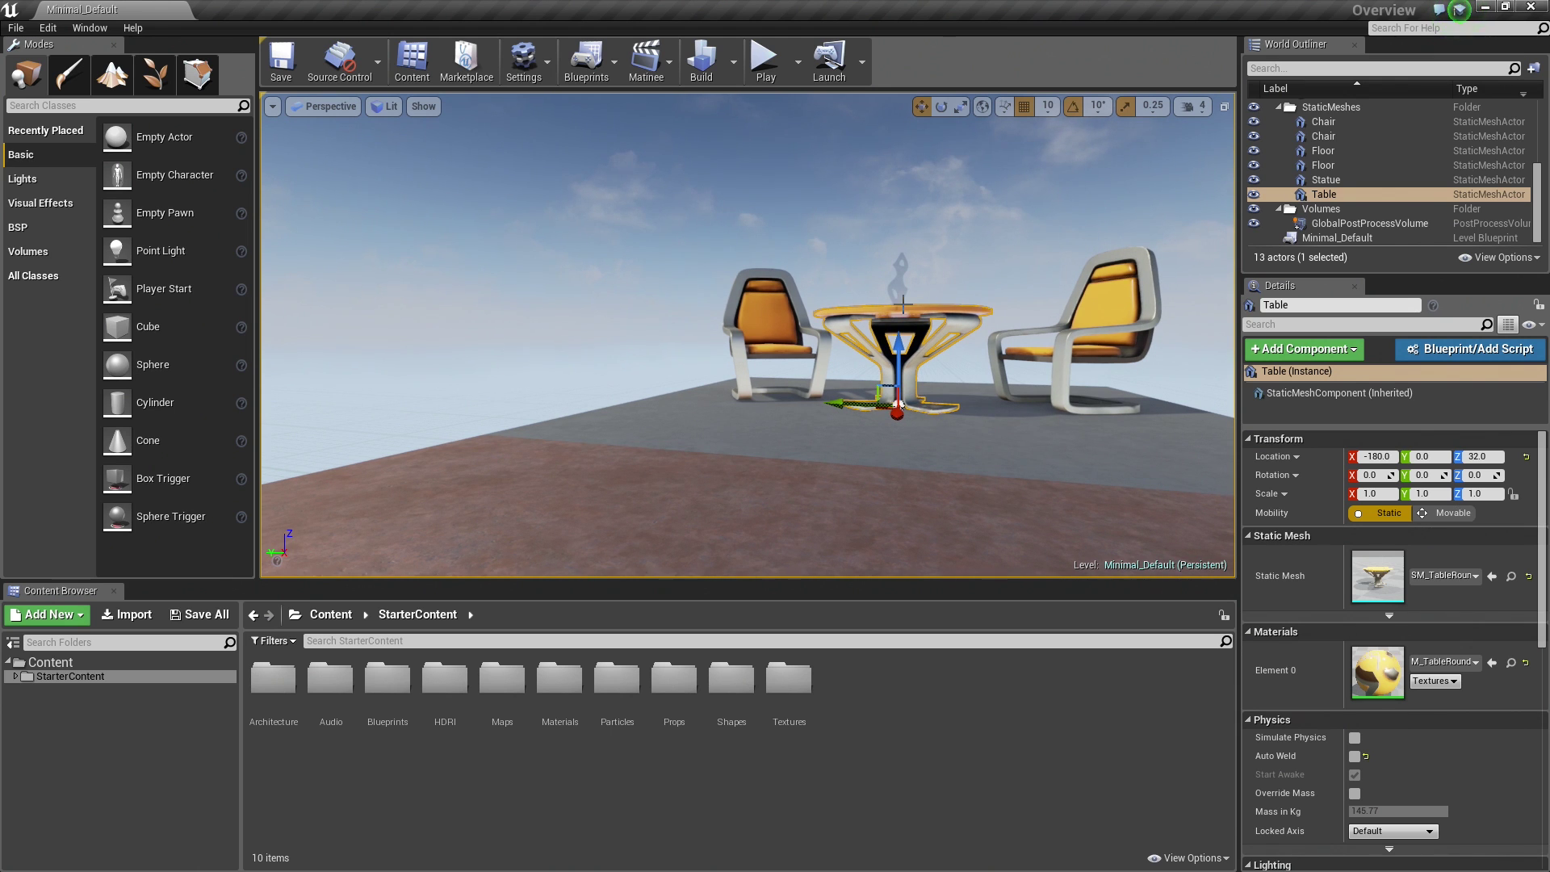
{"action": "right_click_drag", "start_coordinate": [918, 308], "coordinate": [918, 308]}
Select the statue on the table, focus the view on it and orbit the camera around it
{"action": "left_click", "coordinate": [878, 322]}
{"action": "key", "text": "f"}
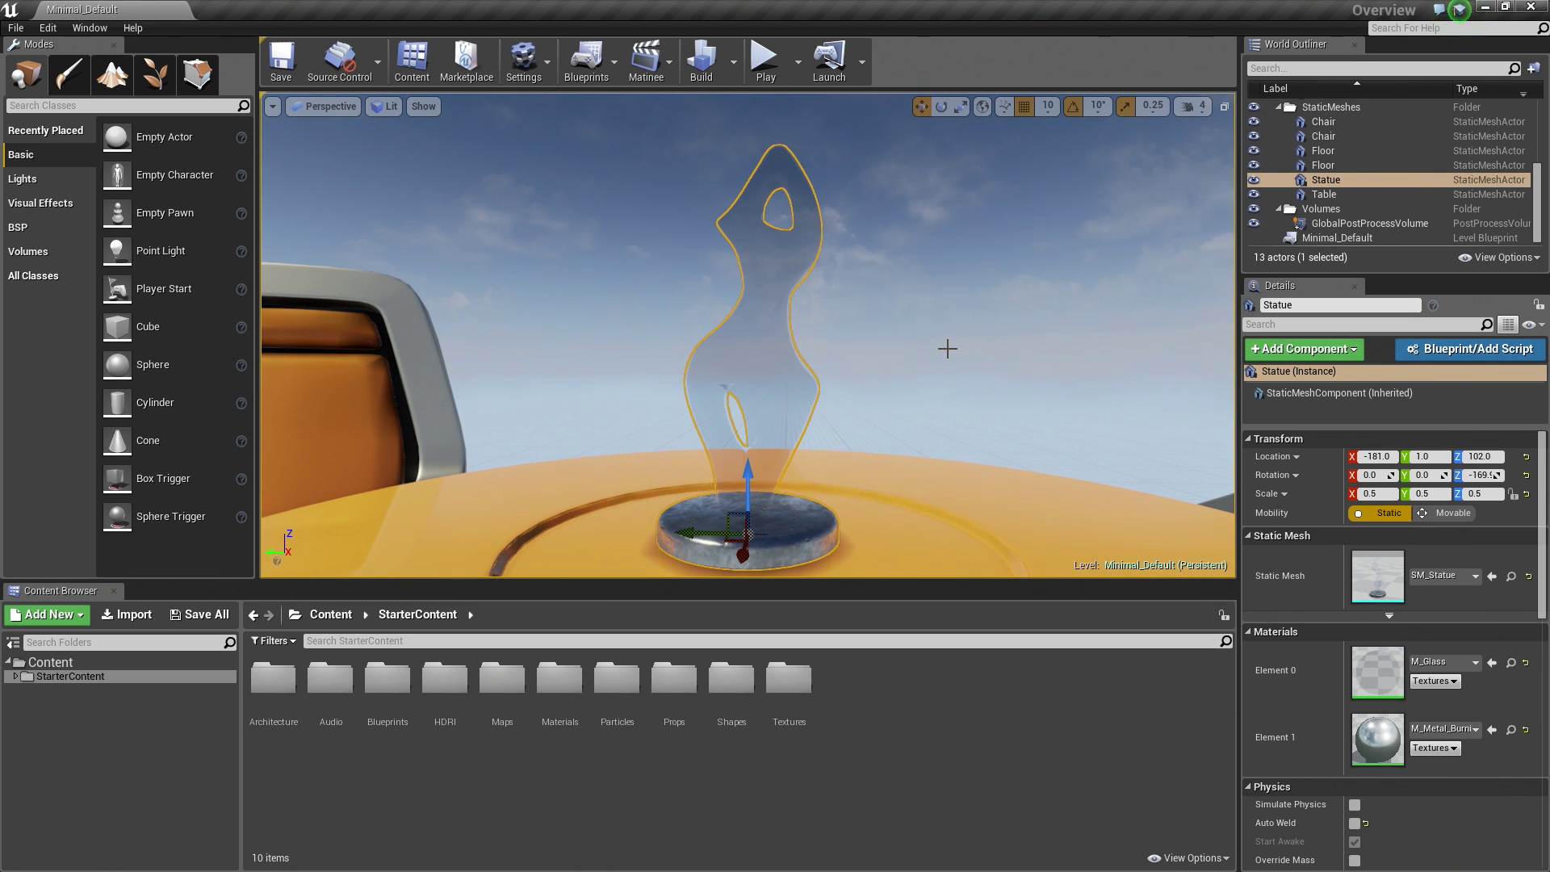
{"action": "left_click_drag", "start_coordinate": [899, 300], "coordinate": [882, 349], "text": "alt"}
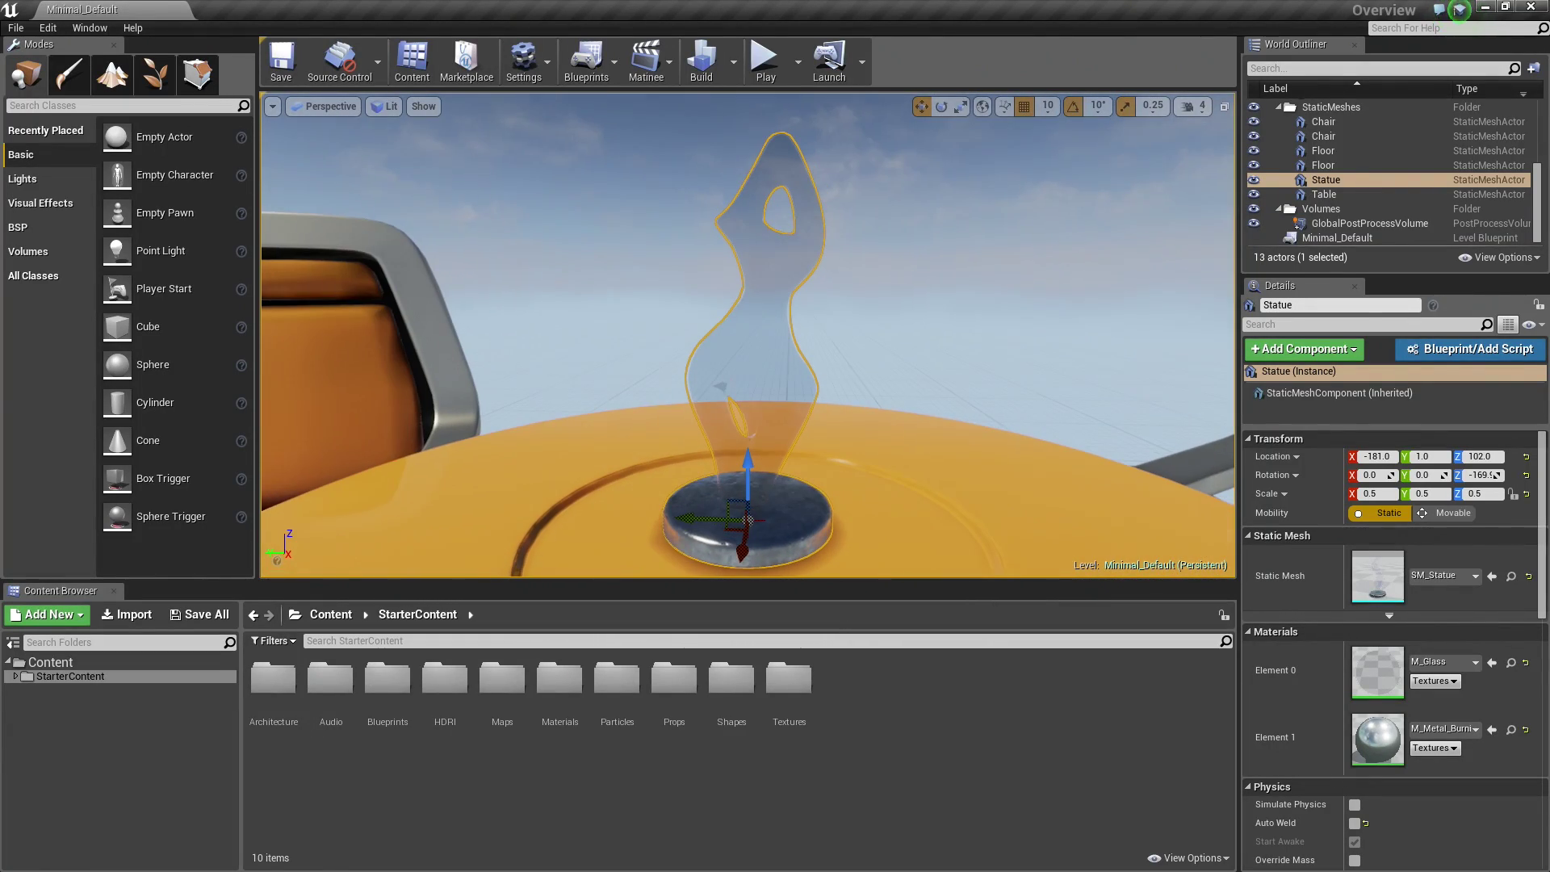
Zoom the camera far out from the statue, refocus on it, and zoom out to a front view of the table and chairs
{"action": "right_click_drag", "start_coordinate": [946, 319], "coordinate": [895, 360], "text": "alt"}
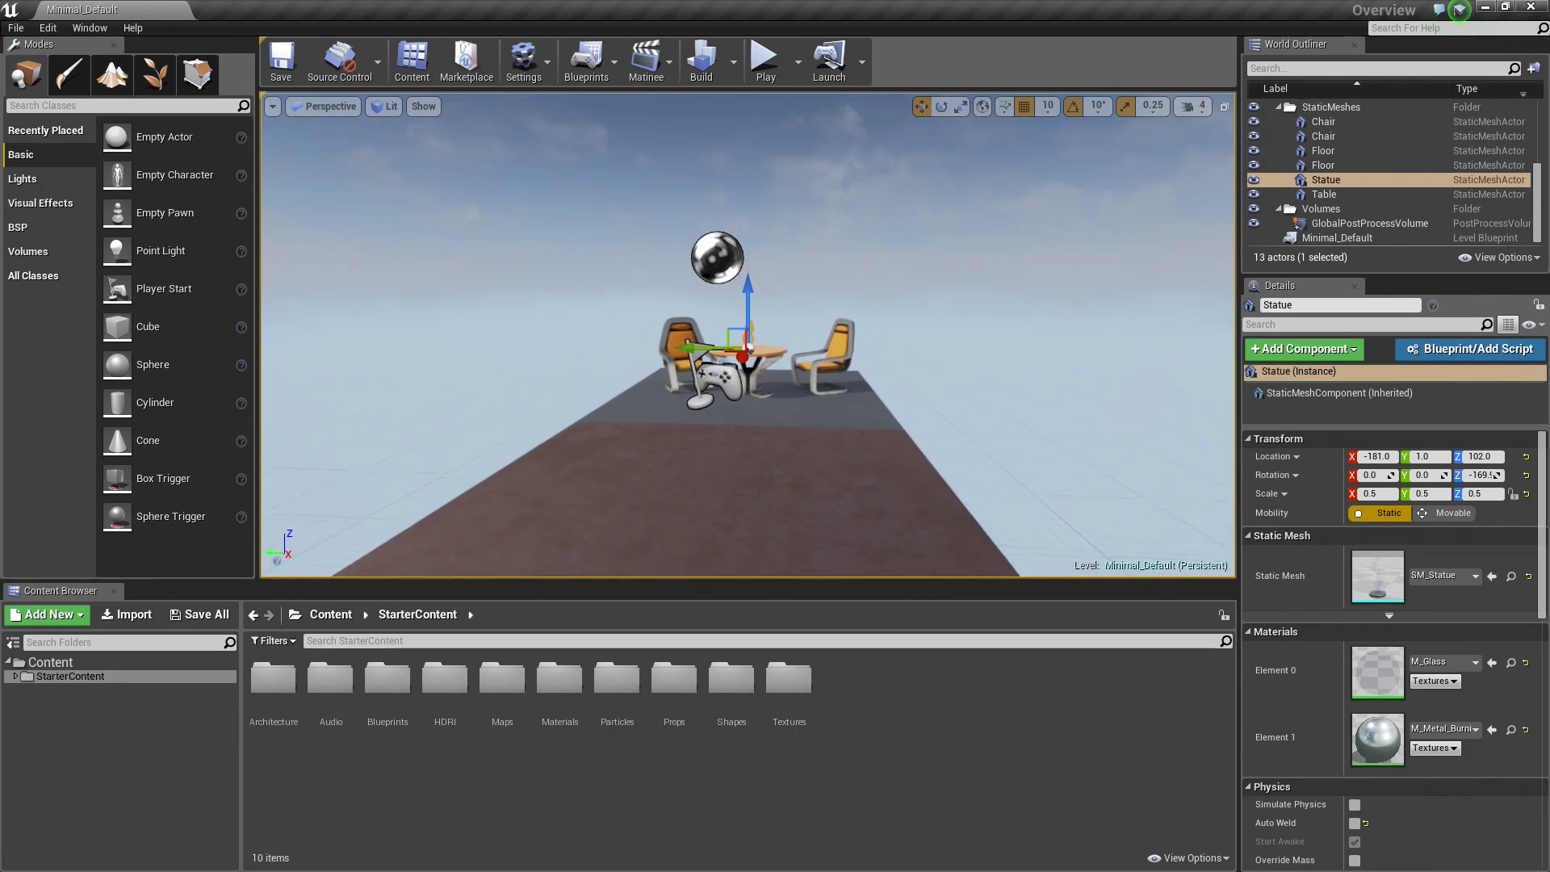
{"action": "key", "text": "f"}
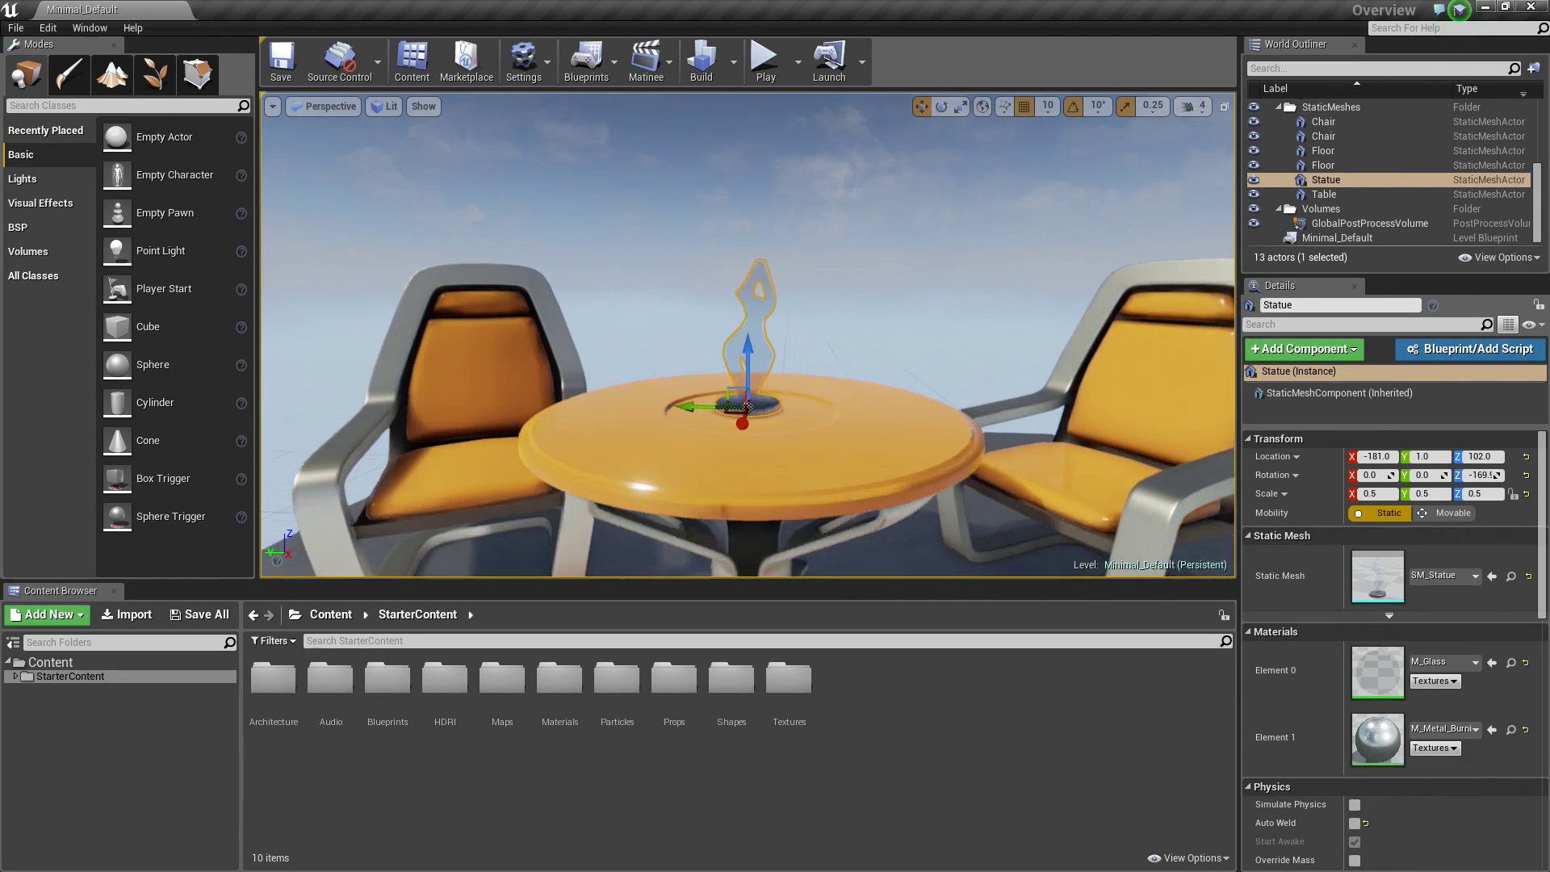
{"action": "right_click_drag", "start_coordinate": [747, 335], "coordinate": [718, 348], "text": "alt"}
{"action": "right_click_drag", "start_coordinate": [831, 399], "coordinate": [847, 387], "text": "alt"}
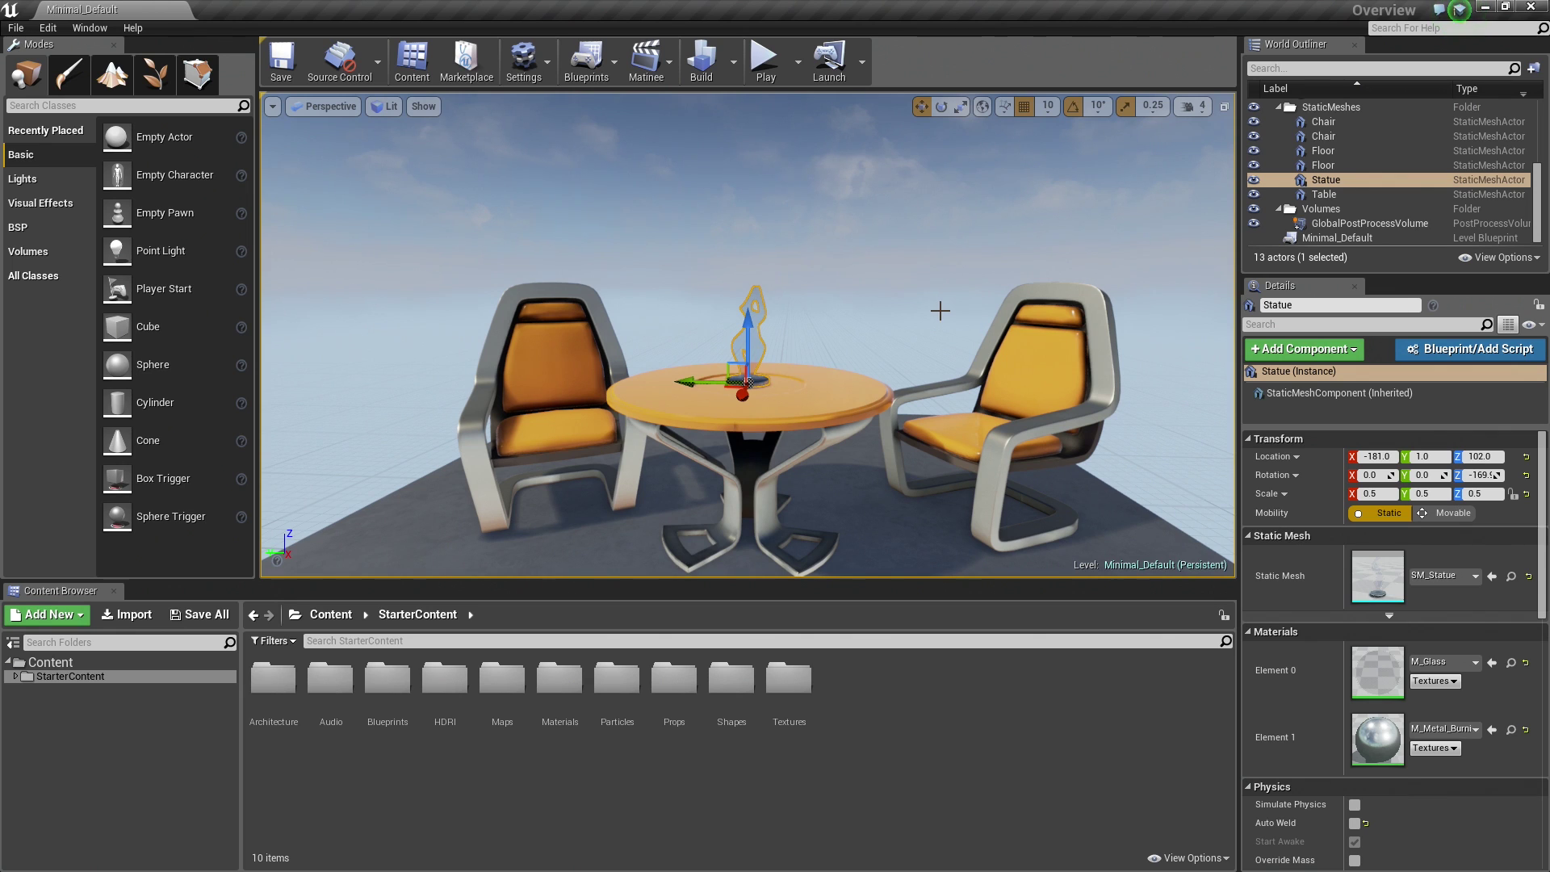